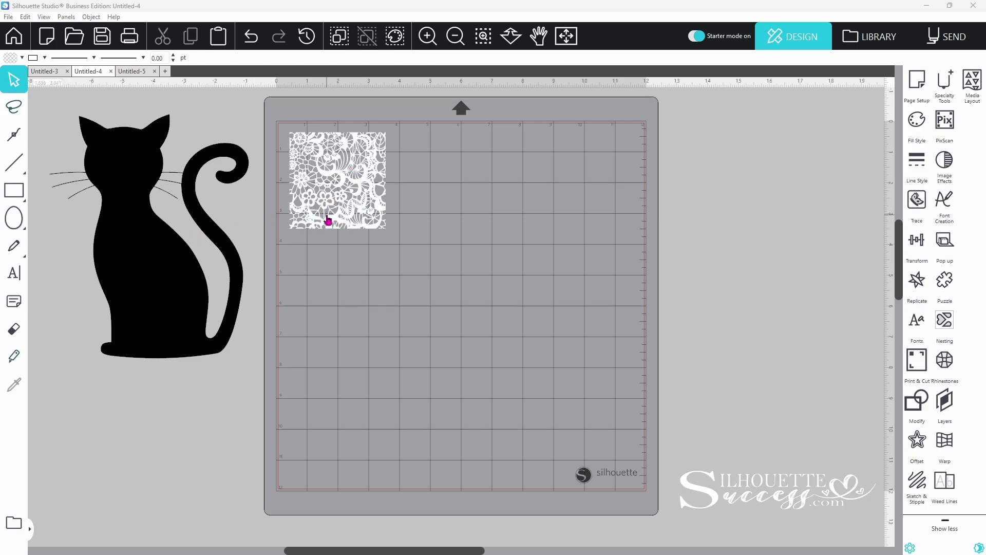
Try placing the lace square over the cat and enlarging it to about 6.3 inches and beyond
drag(333, 208, 139, 298)
click(154, 302)
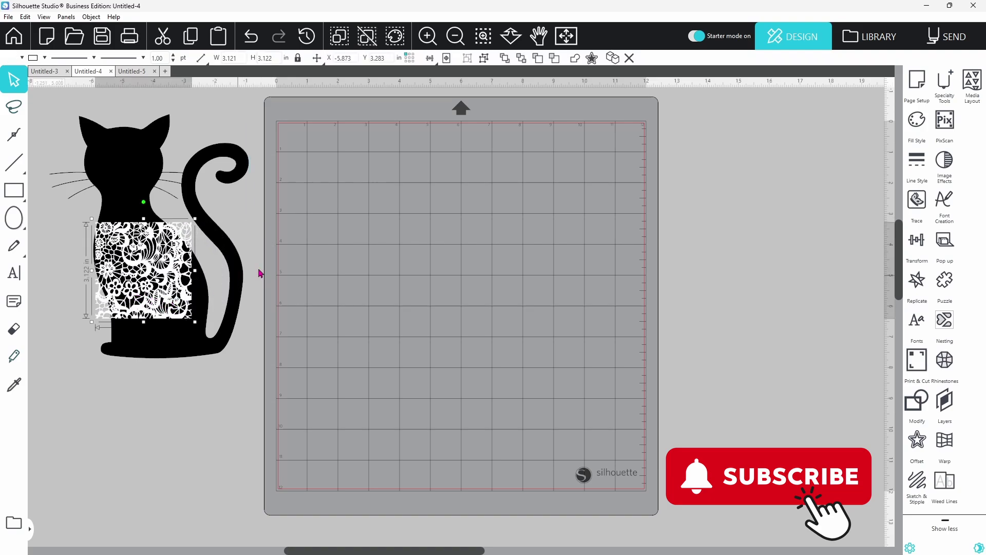
key(ctrl+z)
key(ctrl+z)
drag(319, 171, 293, 127)
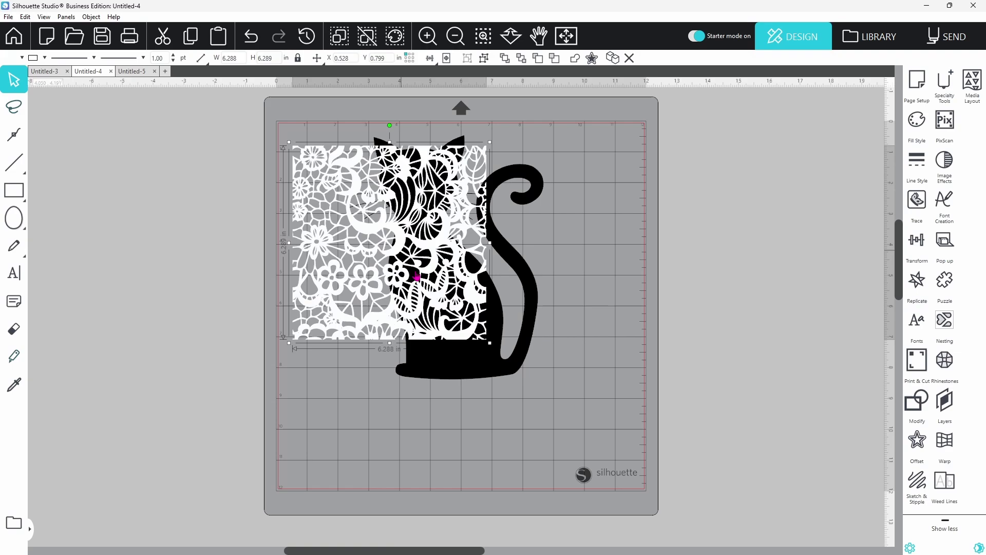
drag(456, 312, 503, 296)
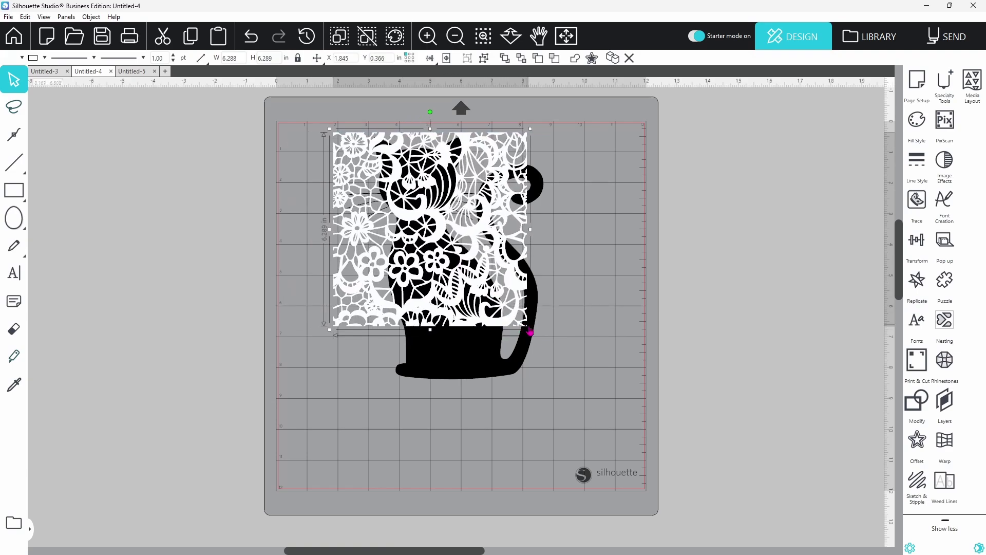
drag(528, 335, 605, 404)
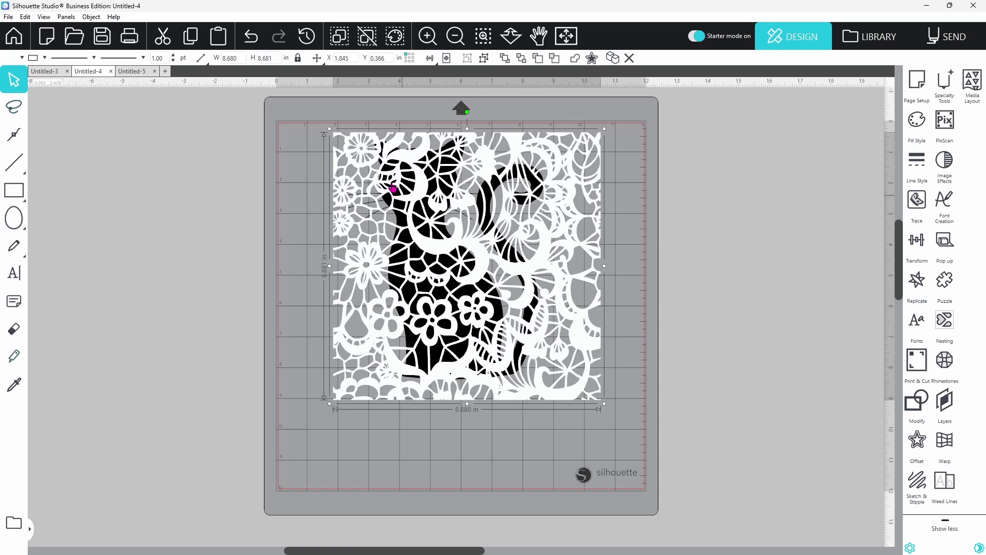
Undo the lace enlargements and move the small lace square to the mat's top-left corner
click(250, 36)
click(251, 36)
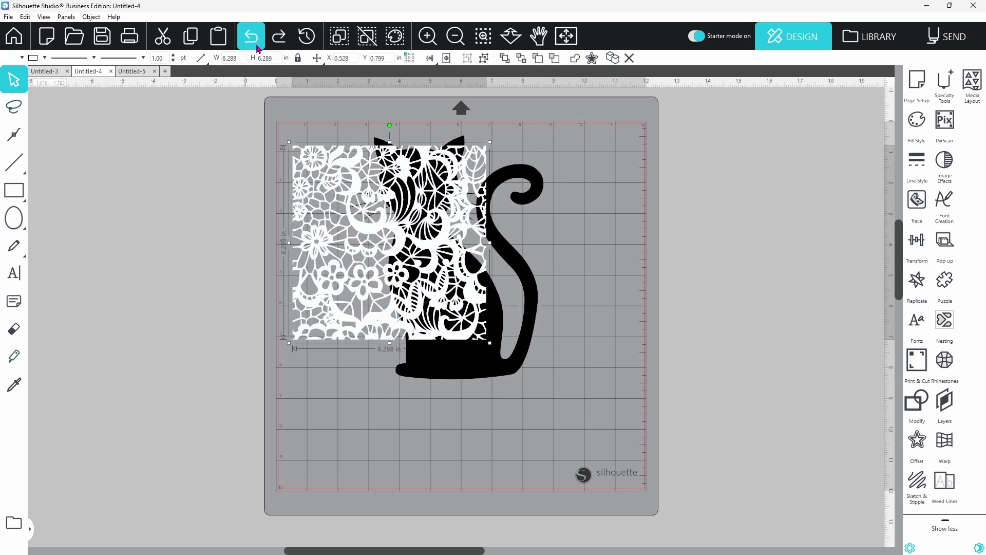
click(251, 36)
drag(446, 317, 342, 206)
click(257, 168)
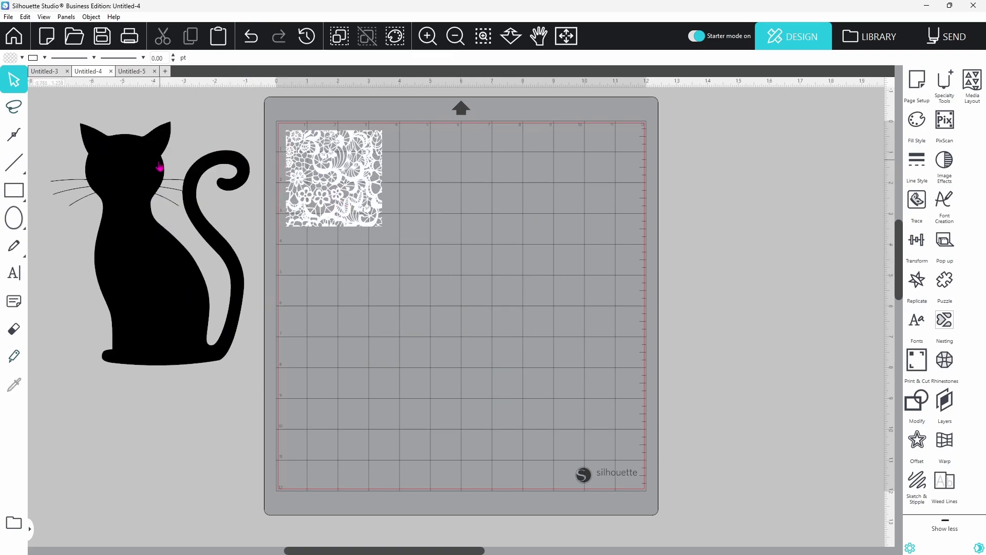
Duplicate the lace square and set the copy against the original's right edge
click(335, 205)
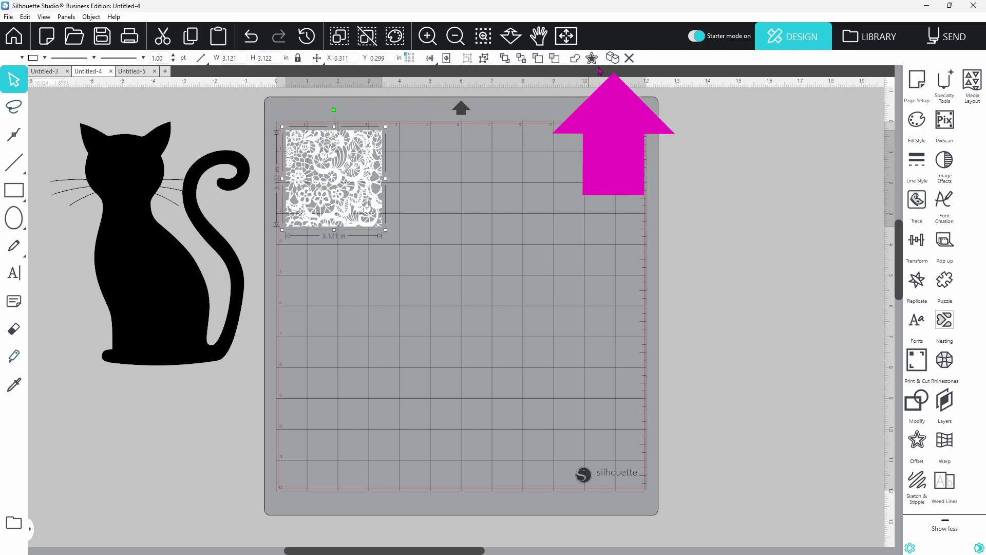
click(613, 59)
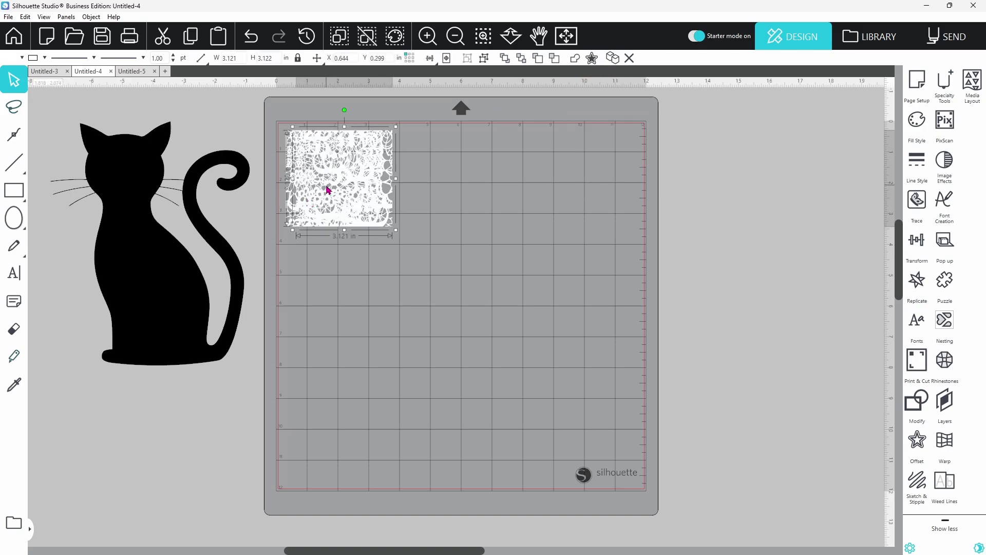
drag(326, 193, 416, 190)
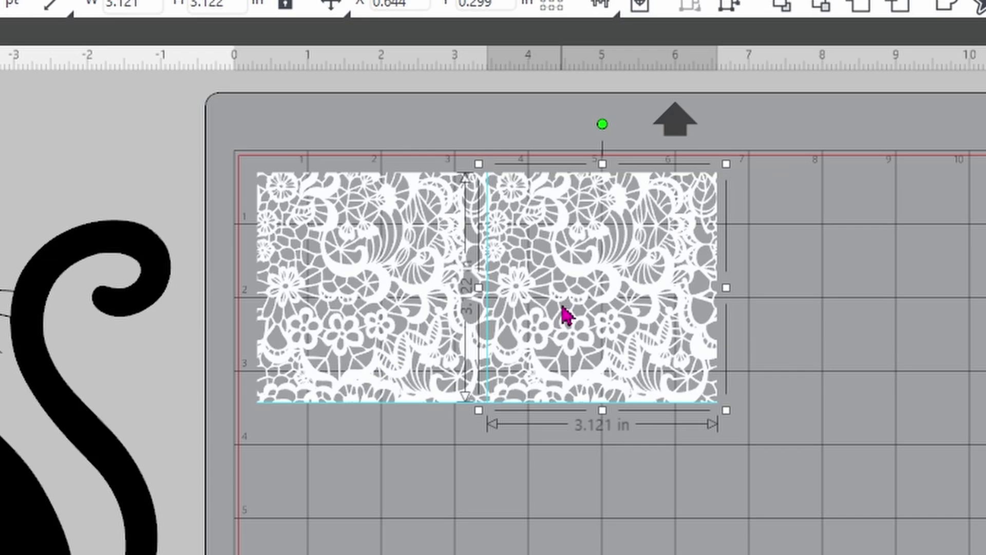
drag(565, 314, 563, 317)
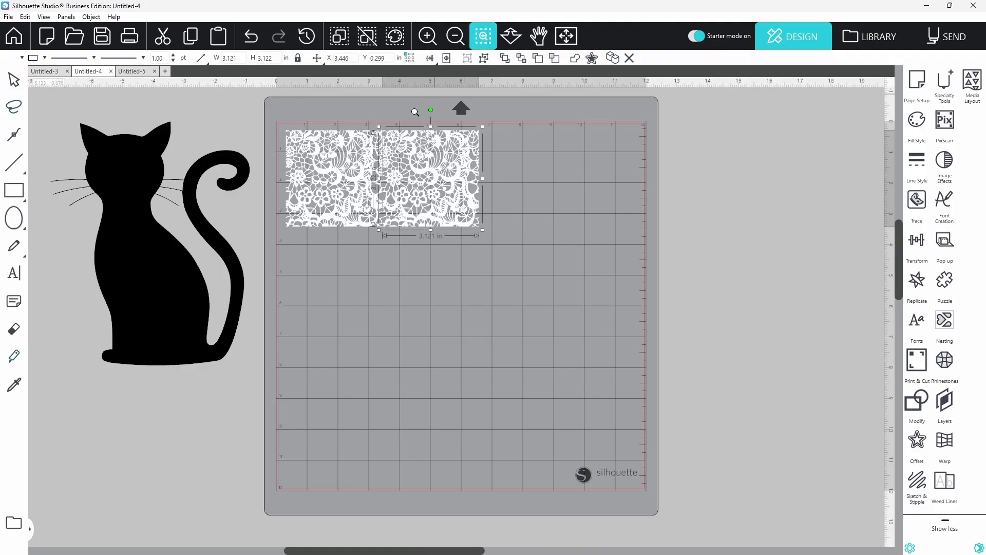
Zoom in on the seam between the lace squares and select both pieces
click(383, 159)
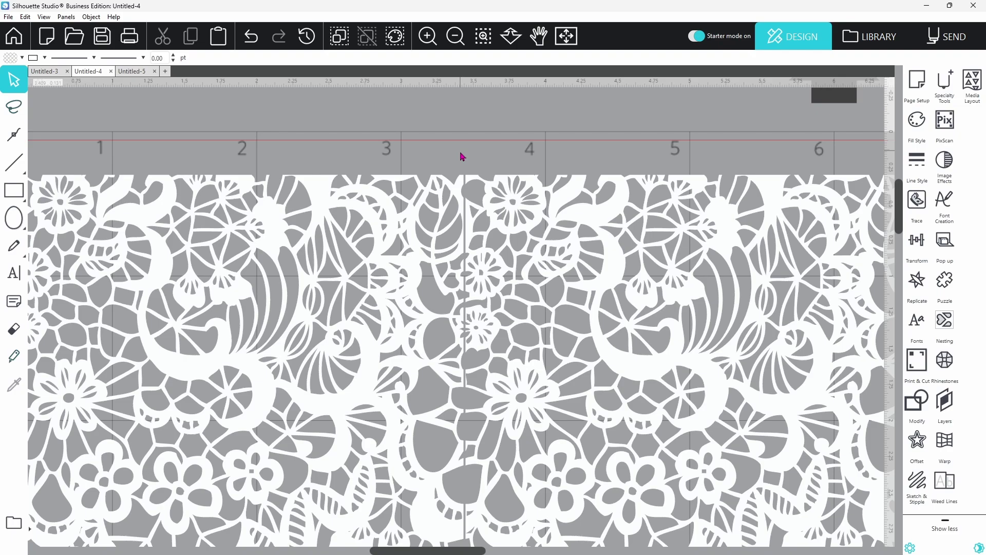
click(490, 202)
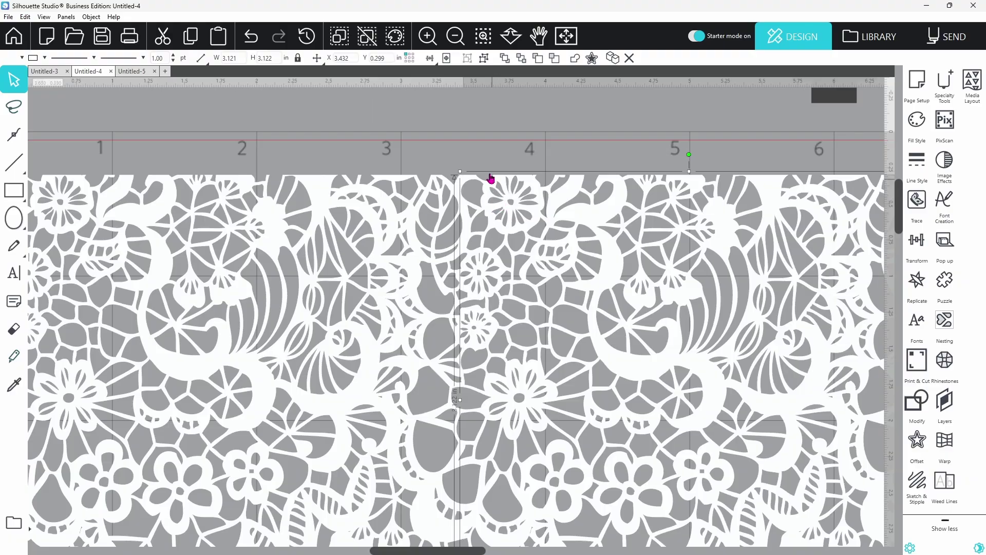
click(489, 156)
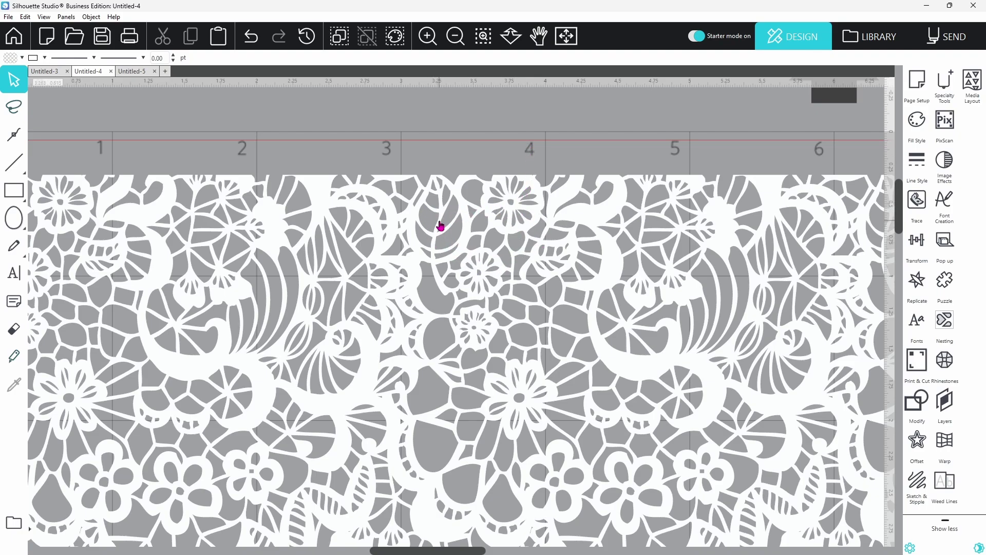
click(532, 232)
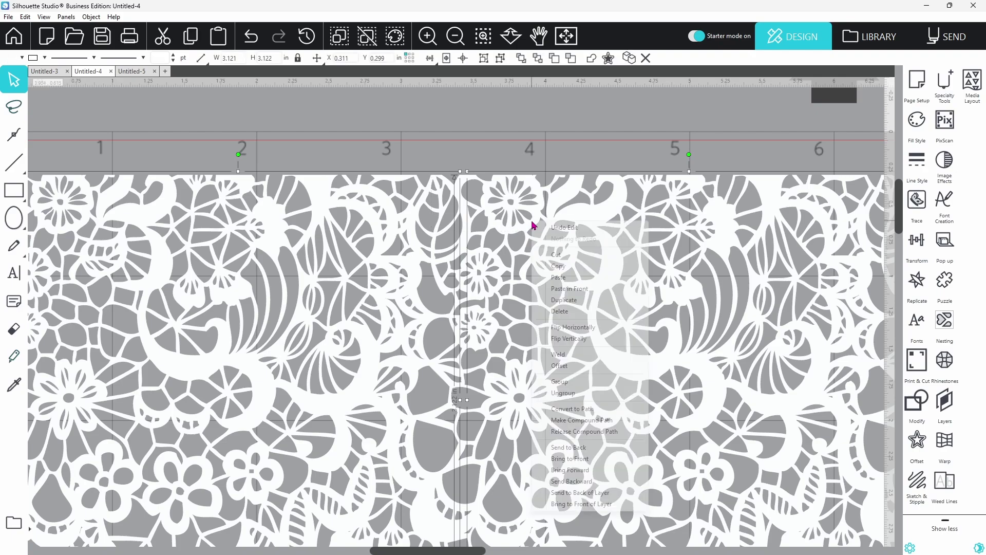
Weld the two lace squares into a single lace strip
right_click(533, 225)
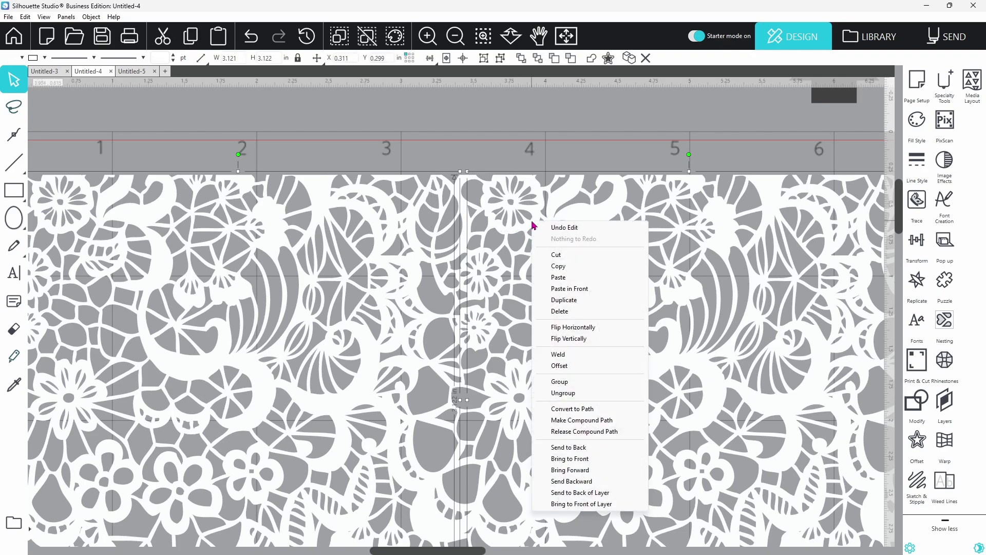
click(560, 355)
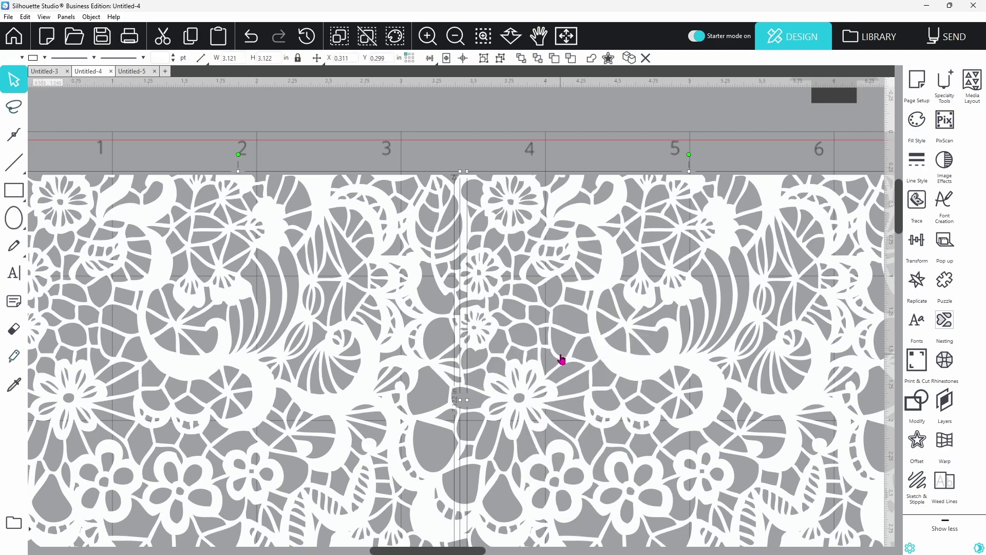
click(911, 407)
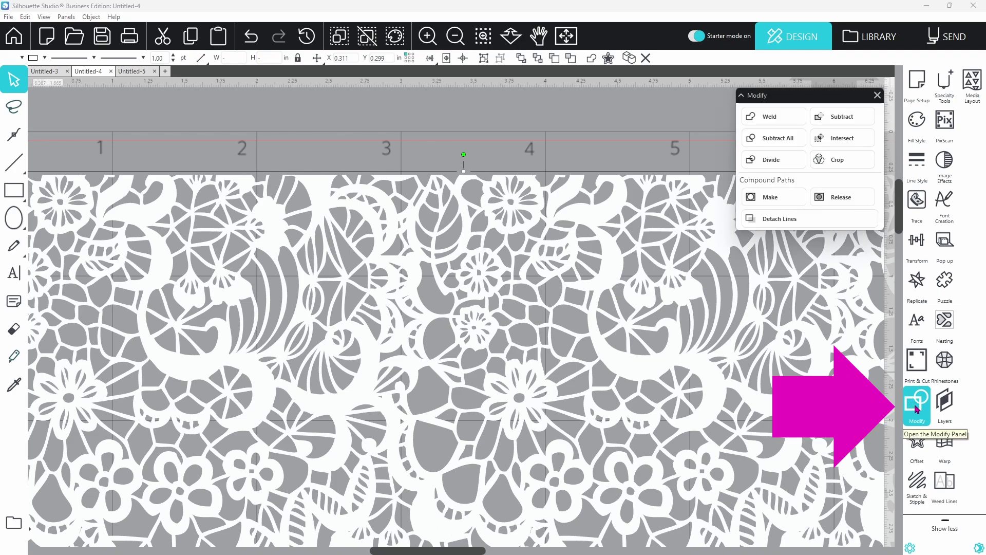
click(780, 123)
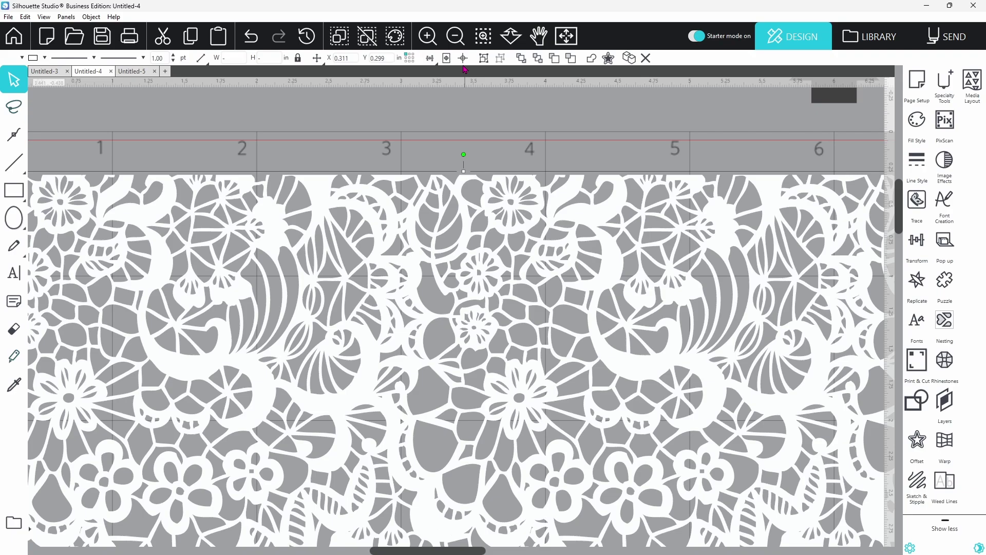
Zoom back out and resize the welded lace strip to 6.900 inches wide
click(457, 39)
click(455, 36)
click(455, 36)
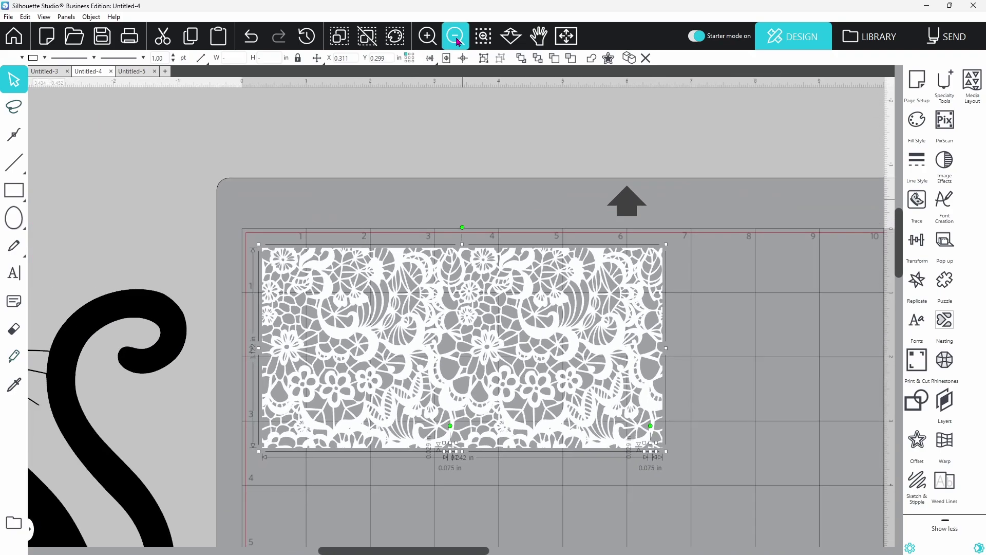
click(455, 36)
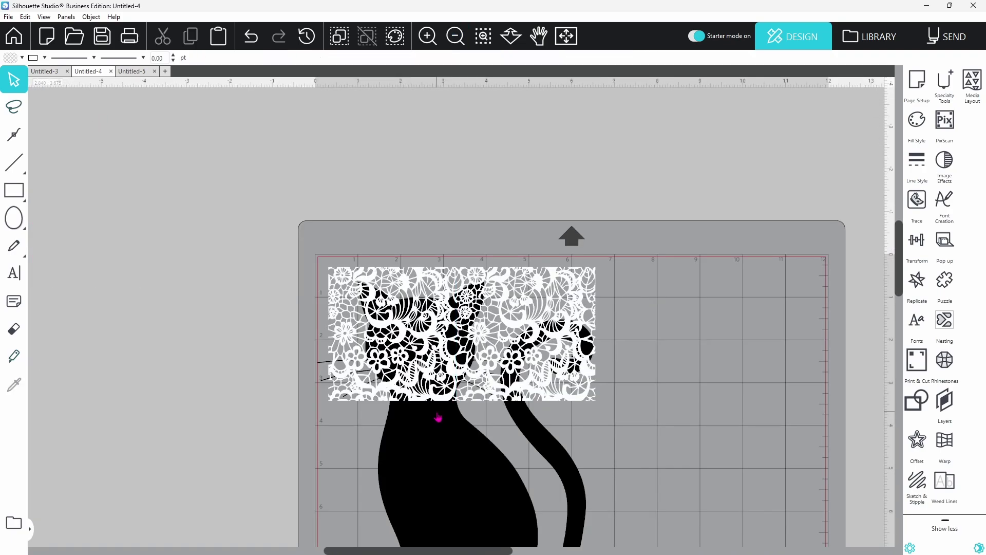
click(567, 392)
drag(600, 404, 615, 417)
click(677, 403)
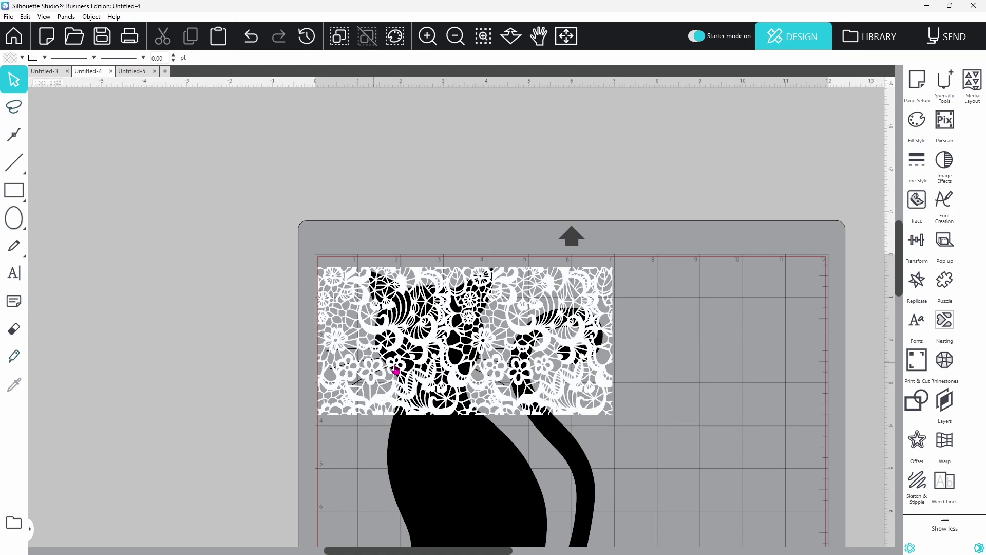
scroll(638, 353, down, 4)
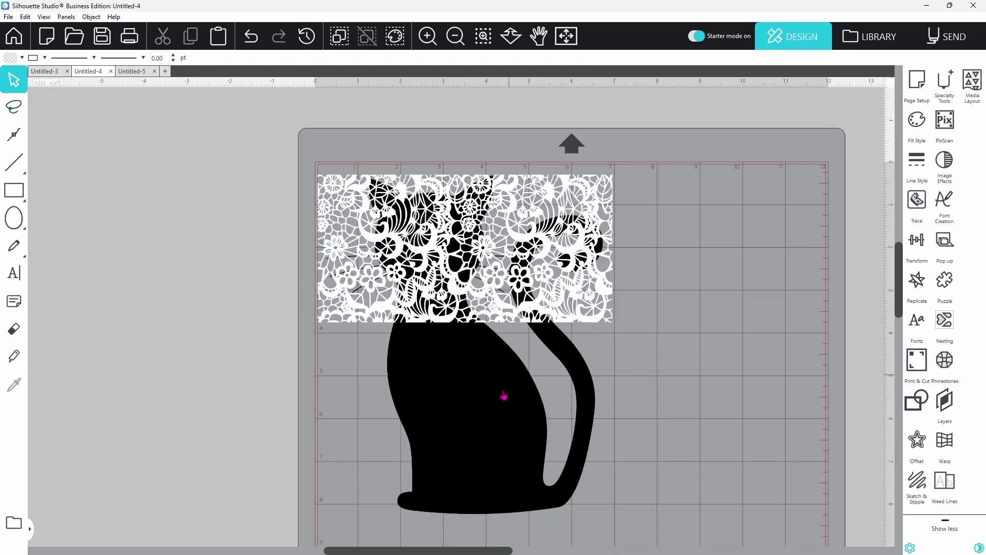
Duplicate the lace strip, place the copy below, and close the seam between them
drag(503, 395, 180, 352)
click(538, 250)
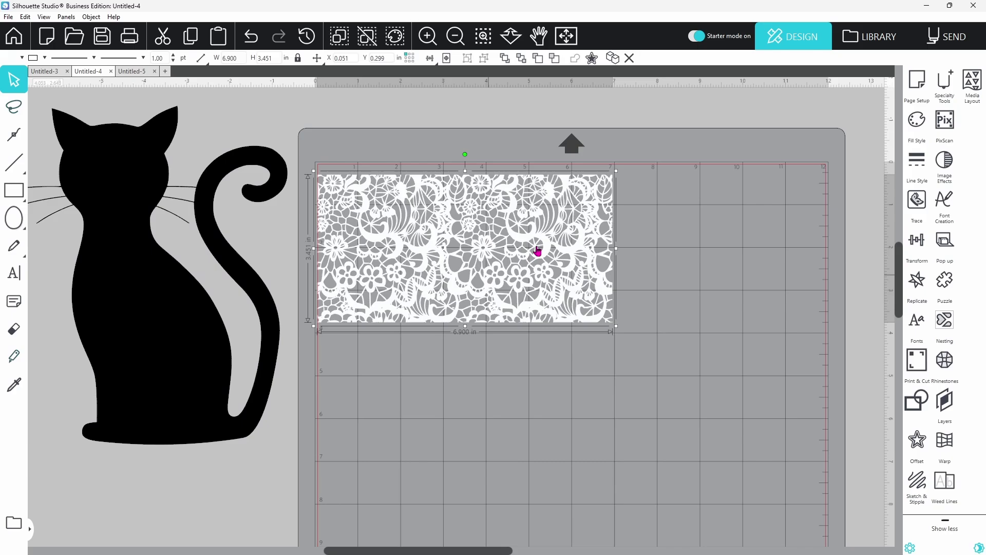
click(613, 58)
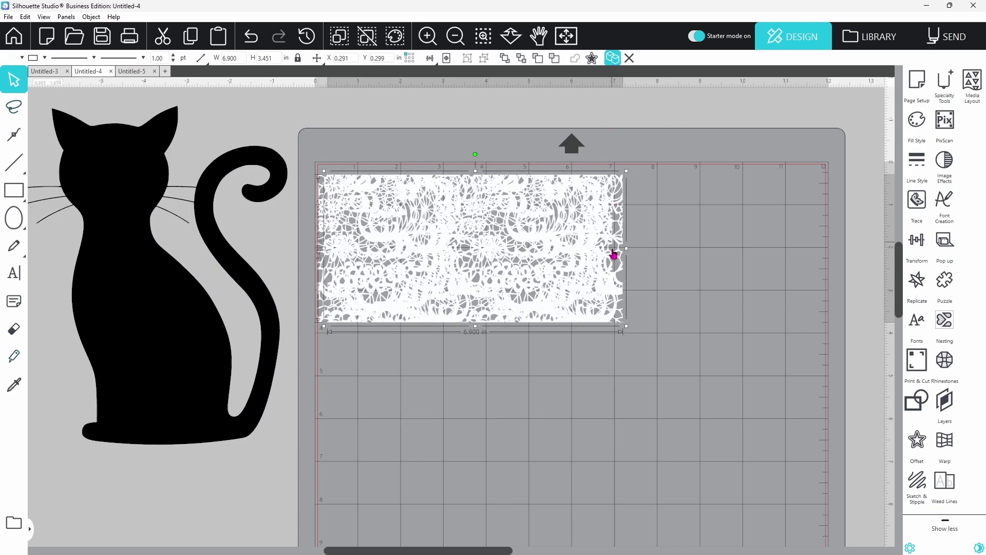
drag(616, 255, 592, 417)
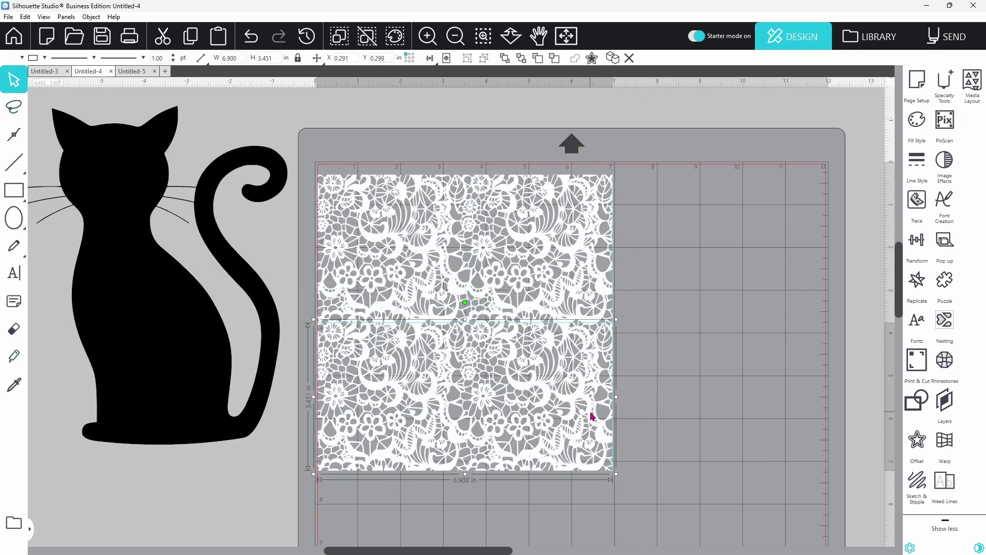
click(480, 40)
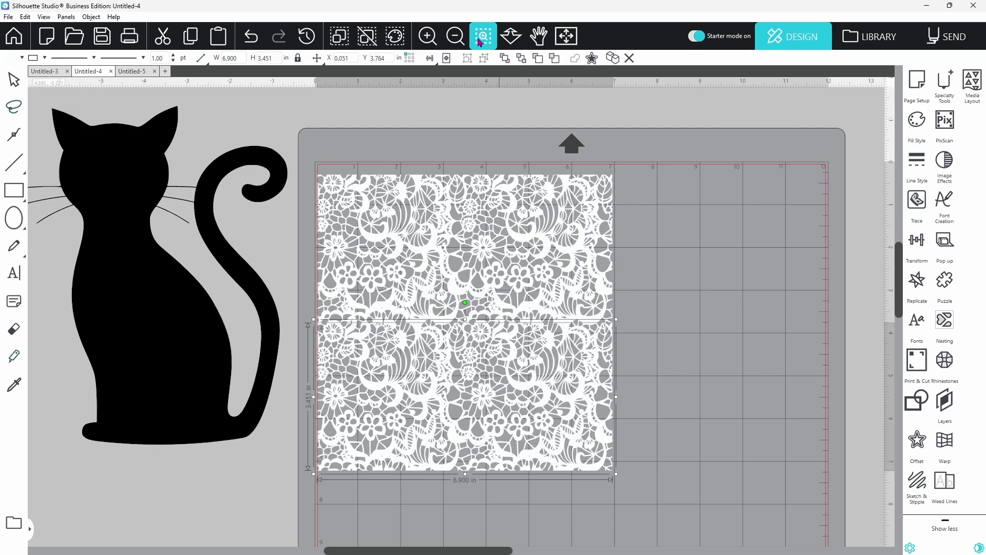
click(497, 327)
drag(663, 311, 667, 312)
key(ctrl+1)
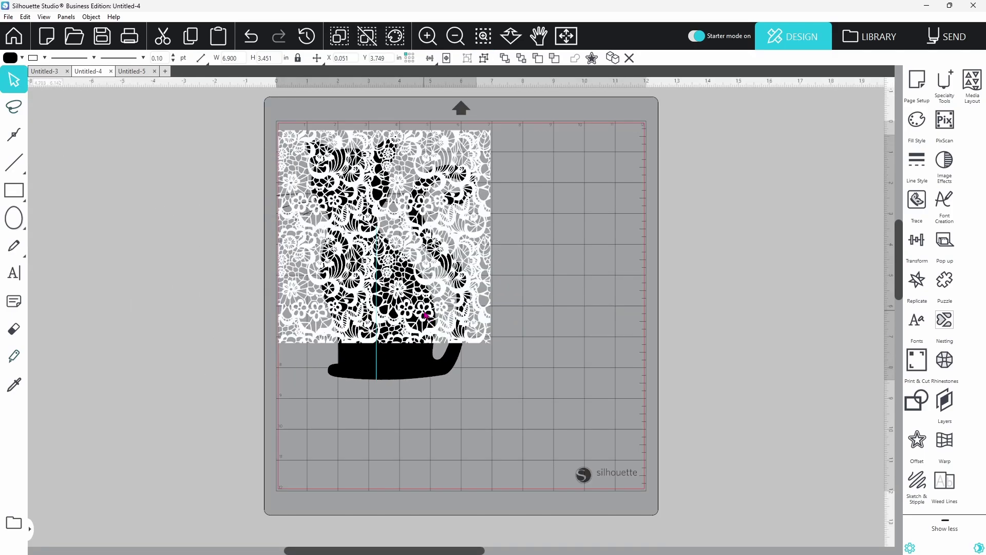
Add a third lace copy beneath the stack and nudge it up to close the seam
drag(427, 311, 170, 315)
click(434, 312)
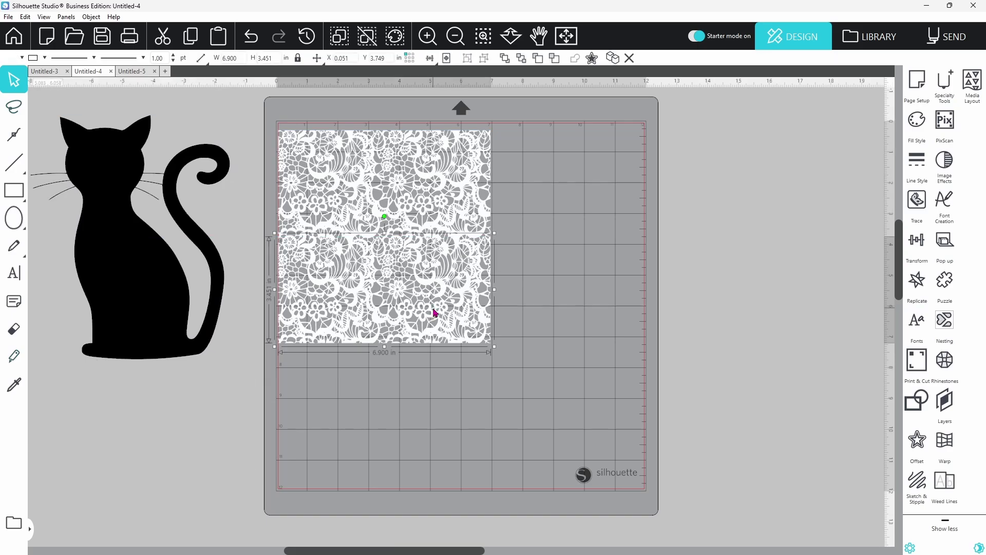
click(612, 58)
drag(454, 282, 444, 391)
click(483, 36)
click(457, 341)
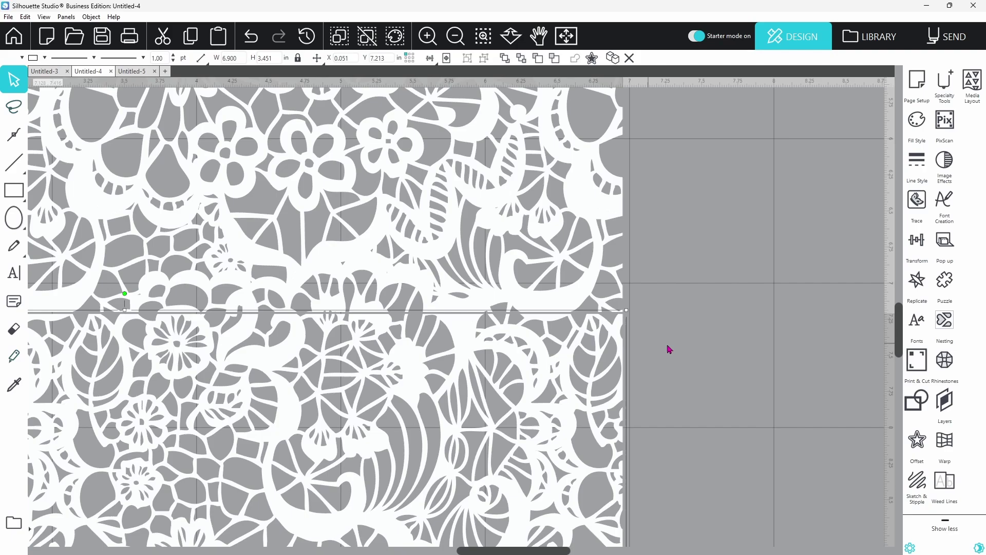
key(Up)
key(Up)
key(Up)
key(Up)
key(F4)
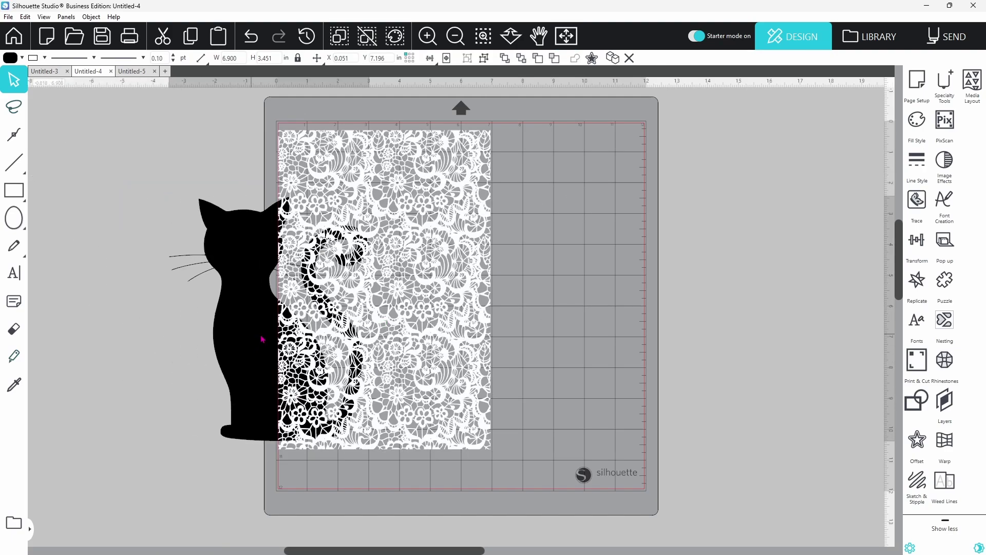
Test the cat over the lace panel for coverage, then move it back beside the mat
drag(262, 339, 368, 319)
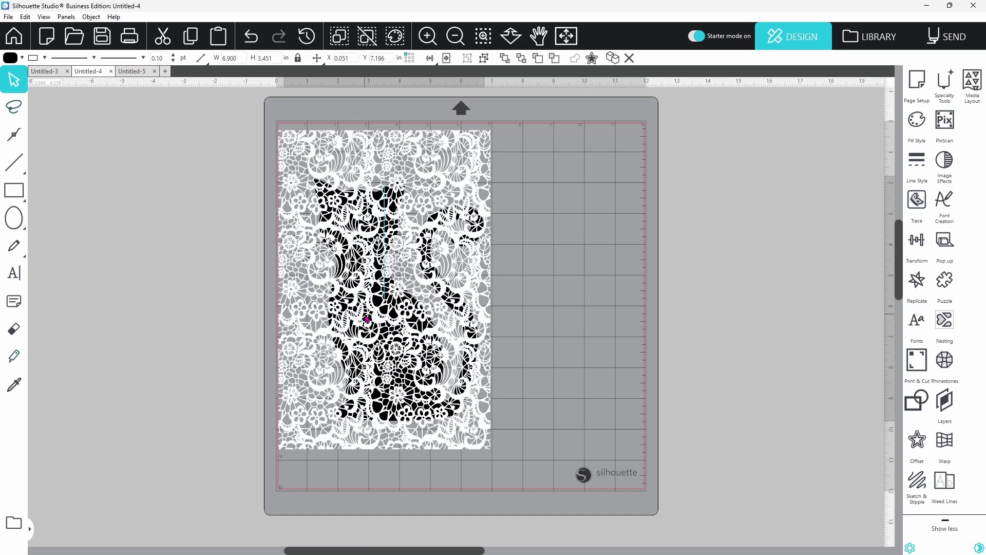
drag(367, 319, 366, 320)
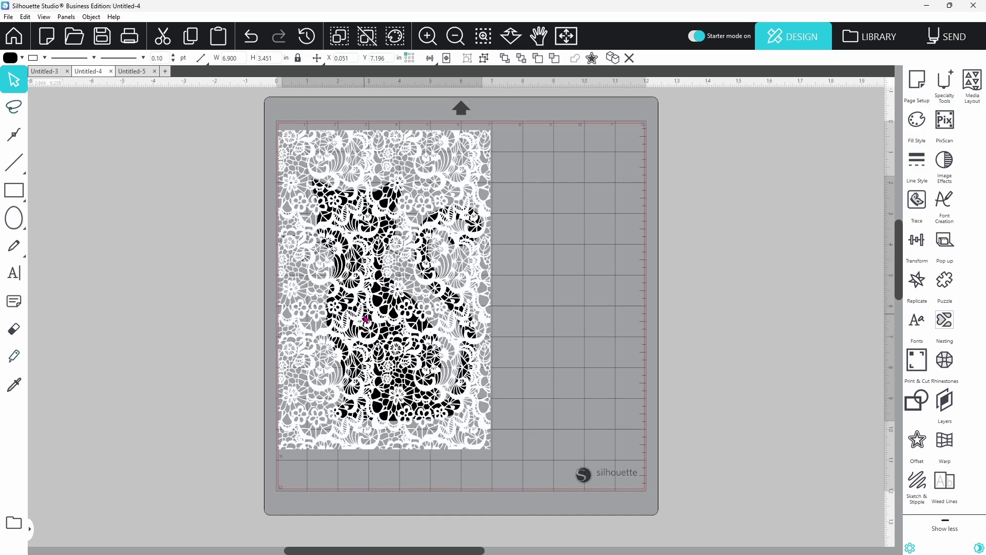
drag(365, 320, 110, 293)
click(524, 184)
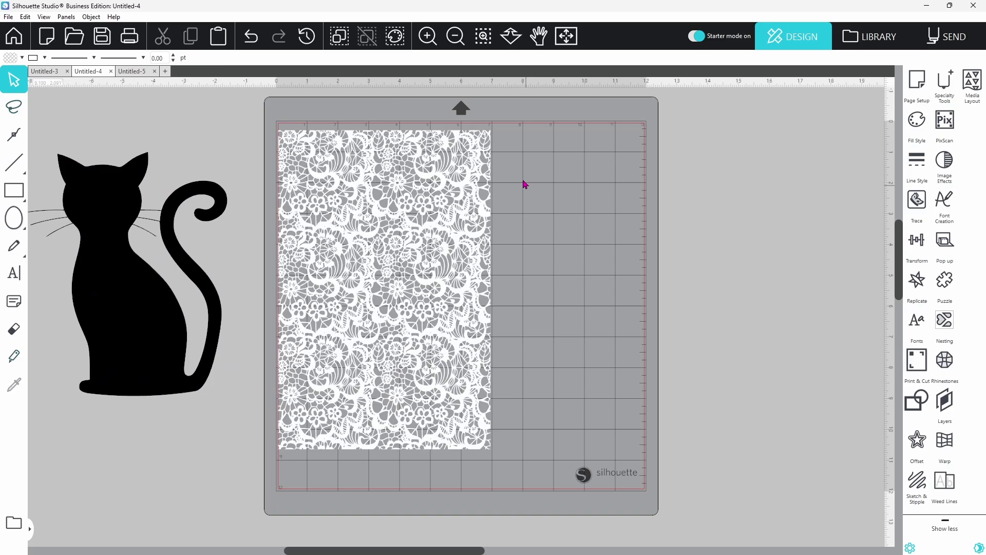
Weld the three stacked lace pieces into one lace panel
click(458, 202)
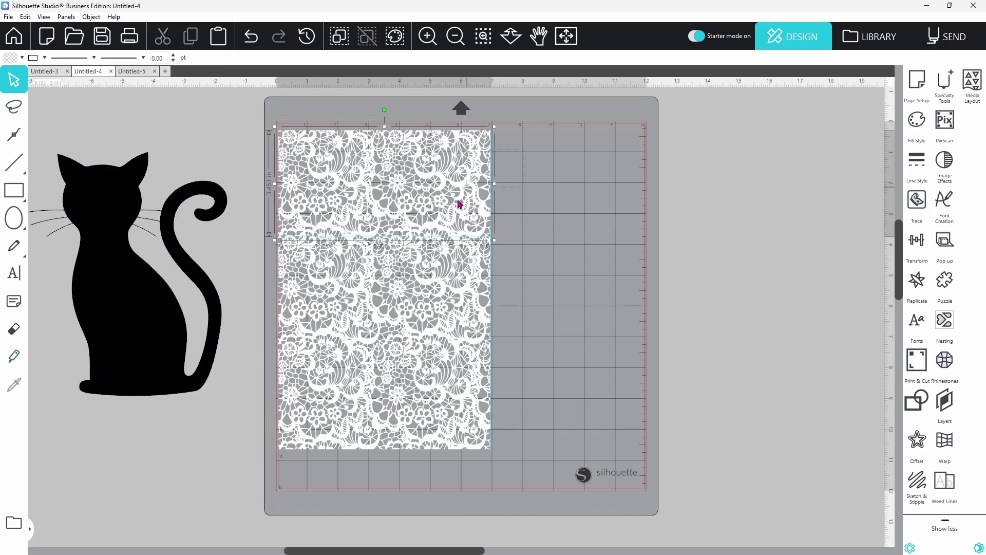
right_click(360, 397)
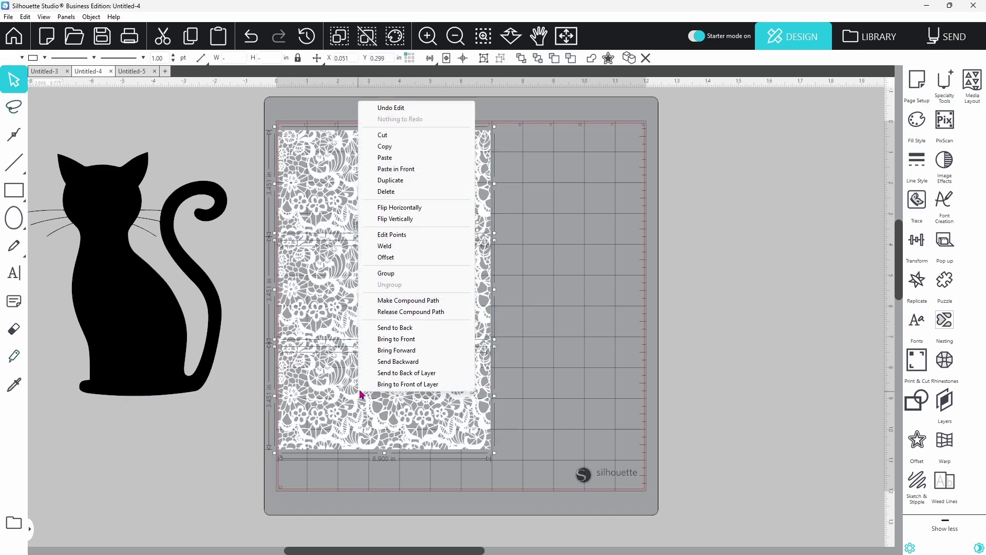
click(401, 251)
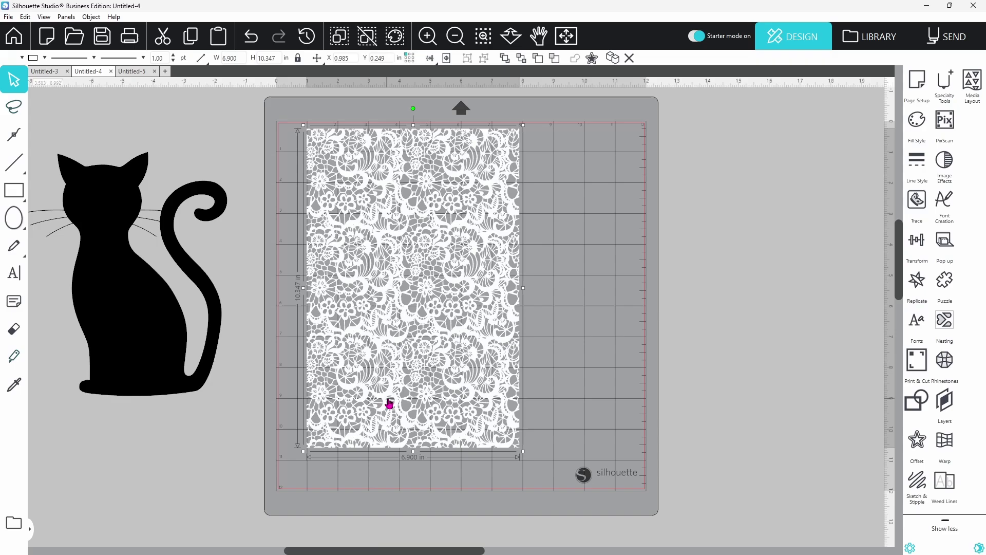
Move the black cat and lace panel together toward the right of the mat
drag(158, 341, 430, 359)
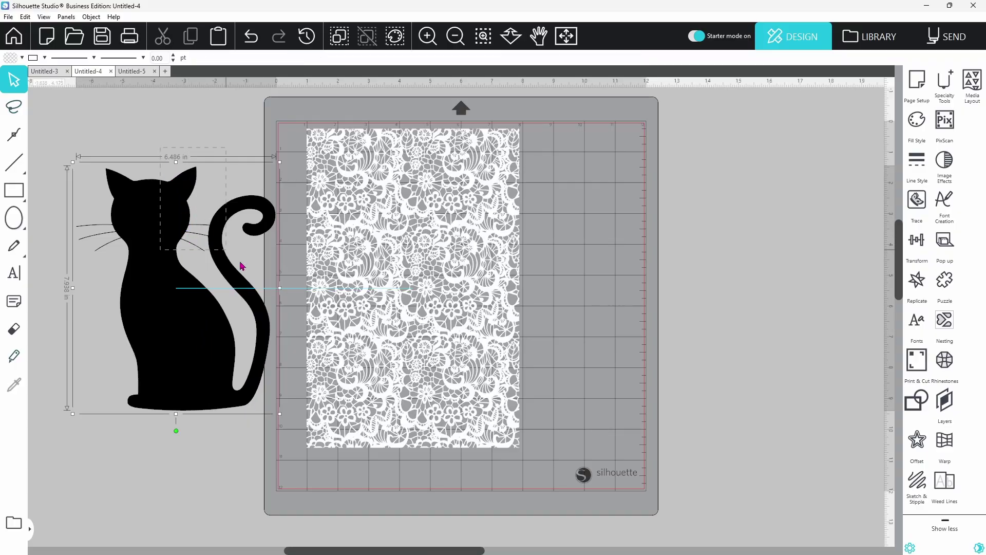
shift+click(425, 330)
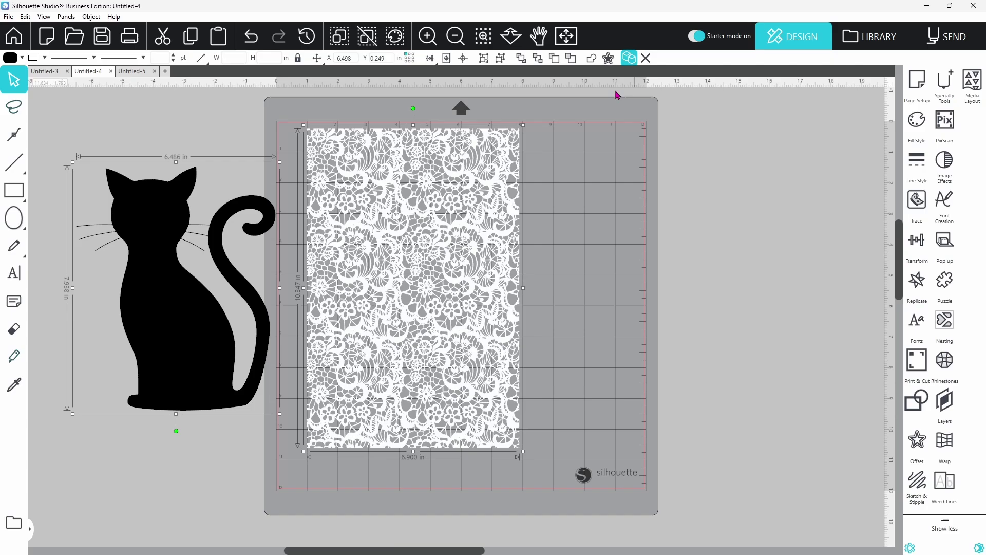
drag(476, 229, 837, 214)
click(672, 418)
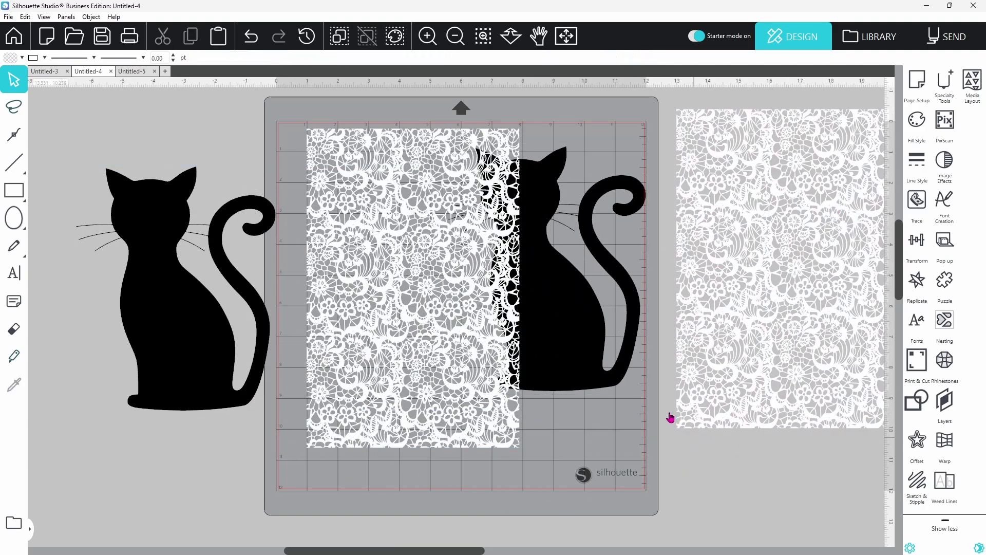
drag(609, 373, 838, 383)
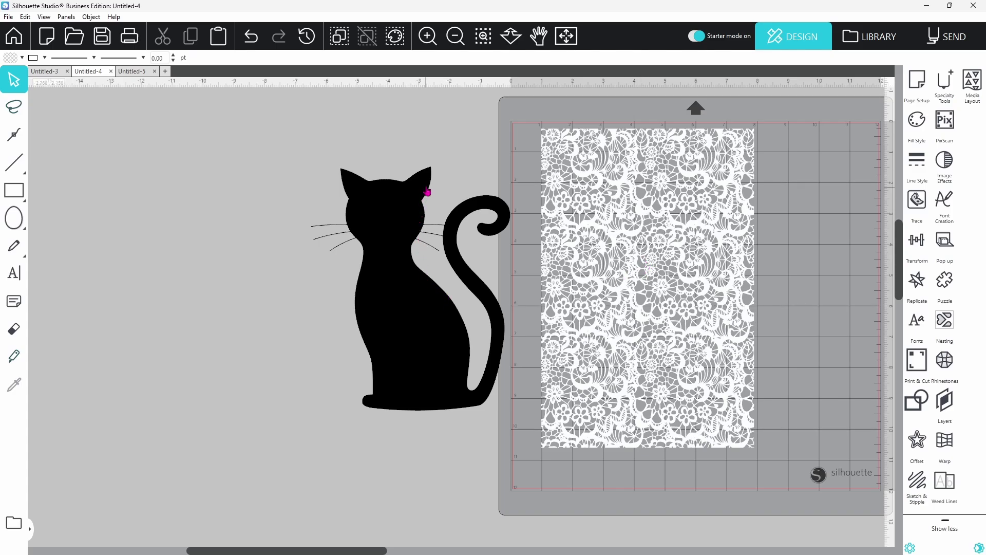
Drag a black cat copy onto the lace panel and push the other cat further left off the mat
click(426, 338)
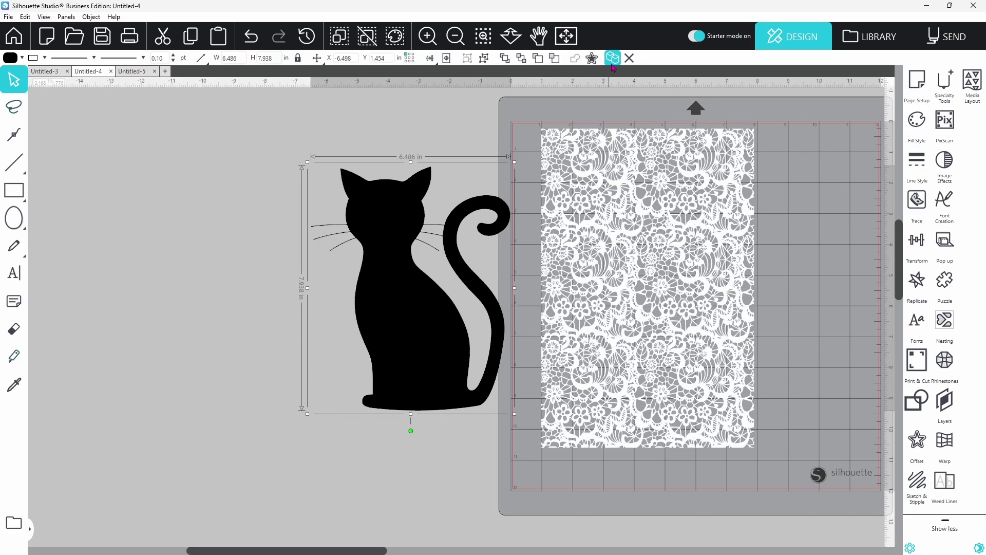
drag(425, 304, 644, 312)
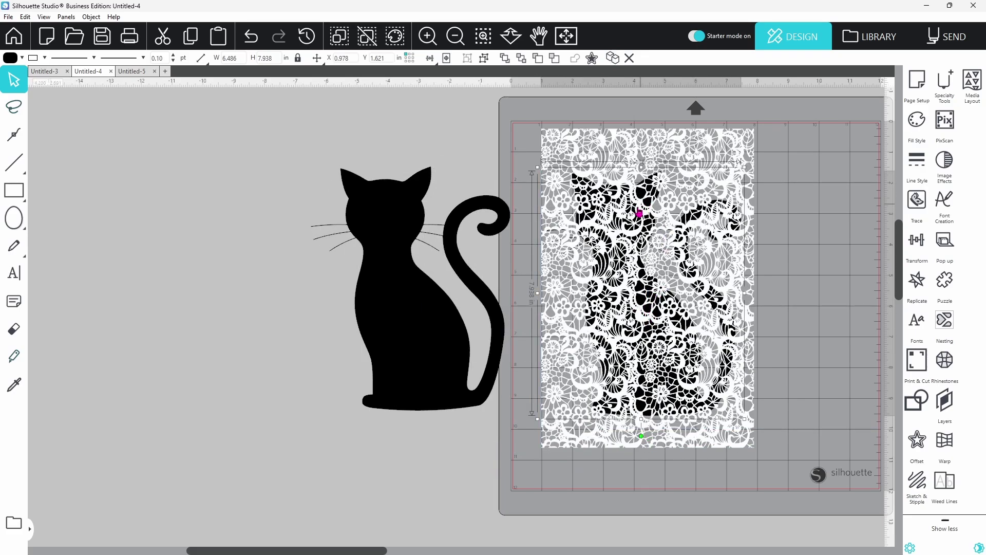
drag(409, 342, 193, 350)
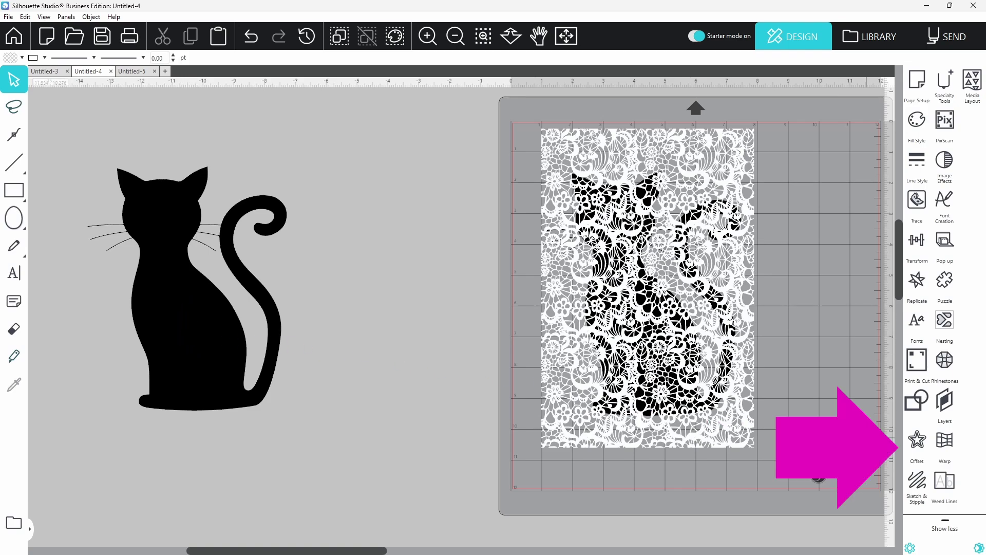
Apply a 0.015 in outward offset outline around the left cat silhouette
click(918, 446)
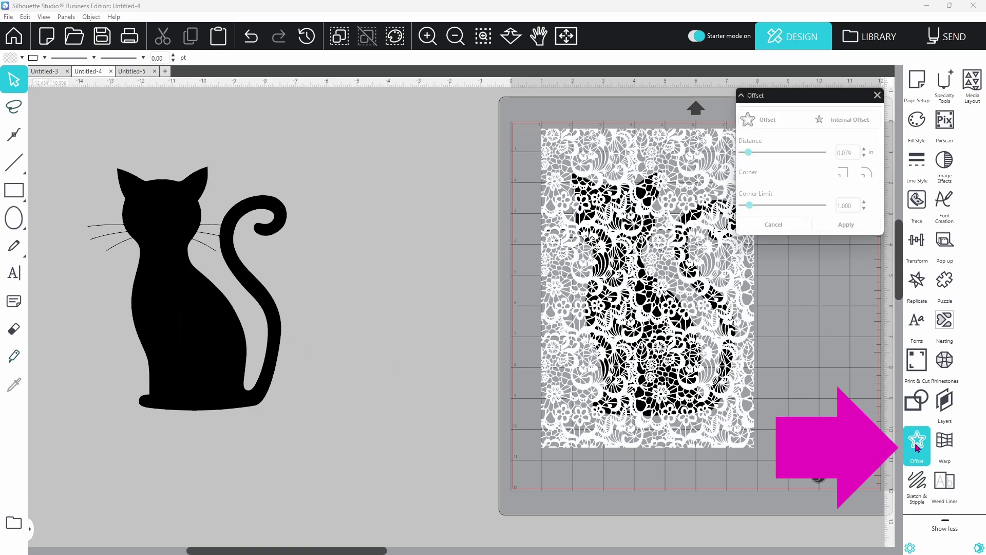
click(188, 321)
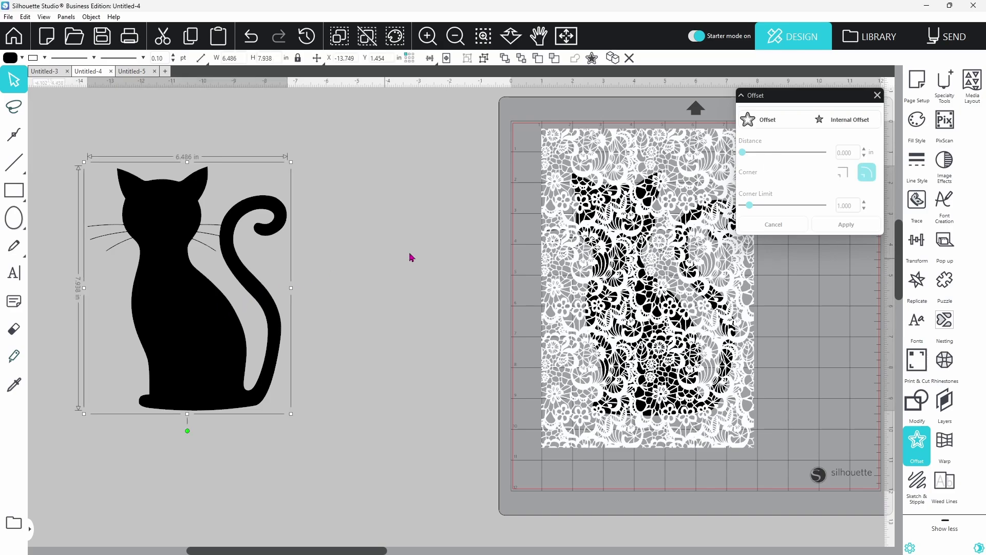
click(764, 124)
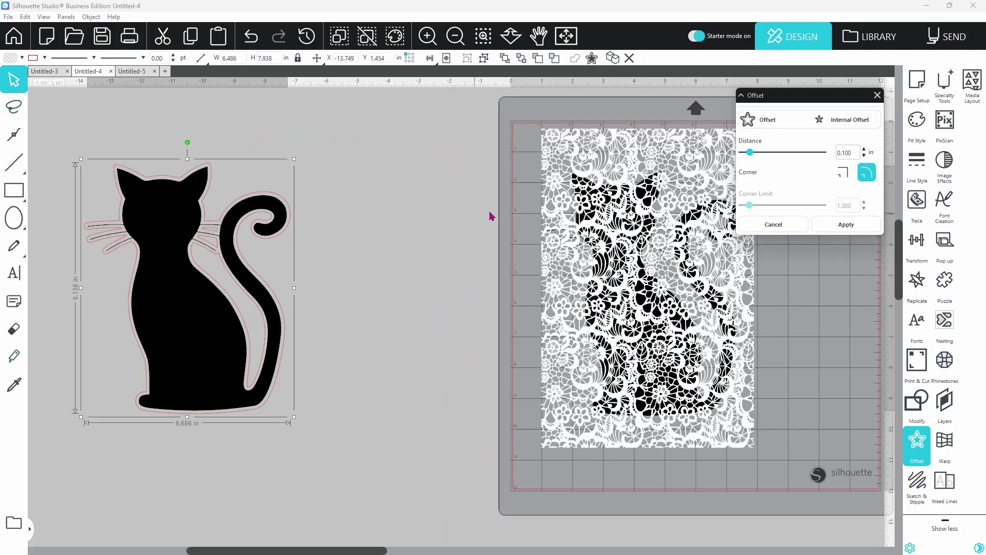
double_click(857, 152)
text(.015)
key(Return)
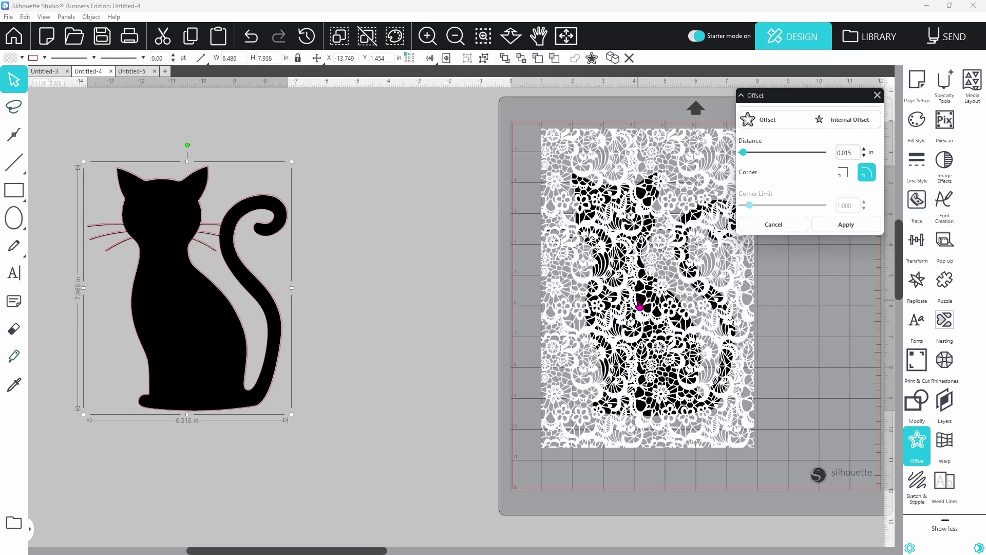
Create an inward offset outline on the cat and move the solid black cat to the right
click(219, 347)
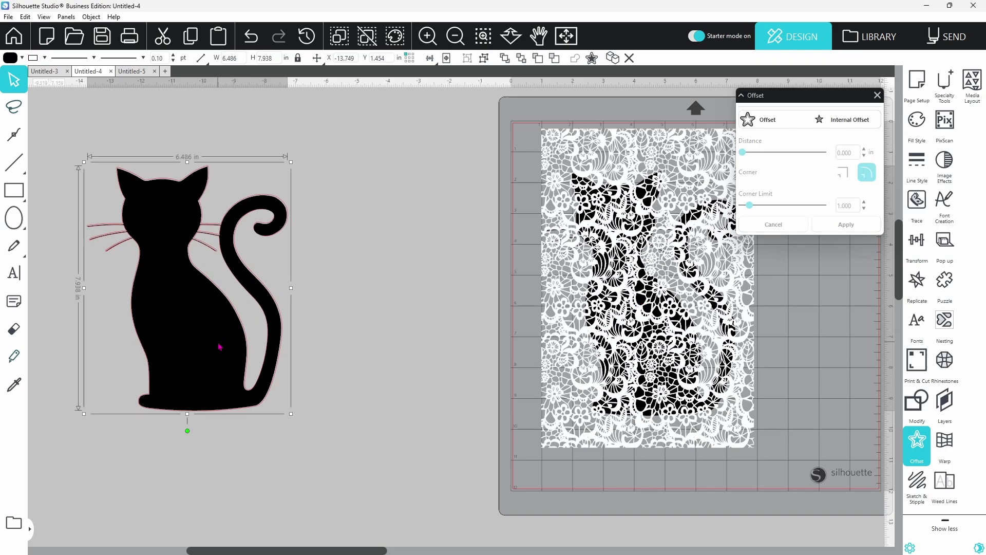
click(847, 126)
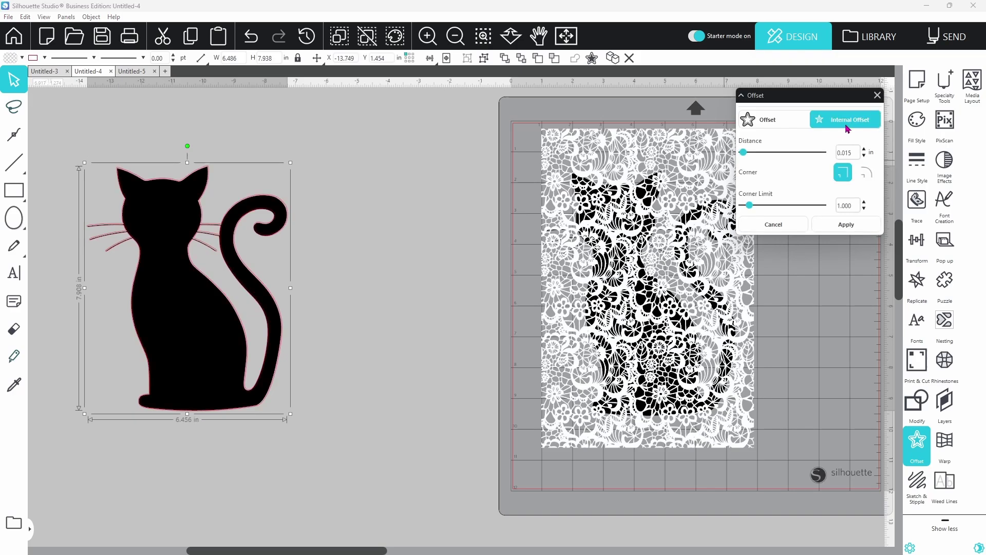
click(854, 152)
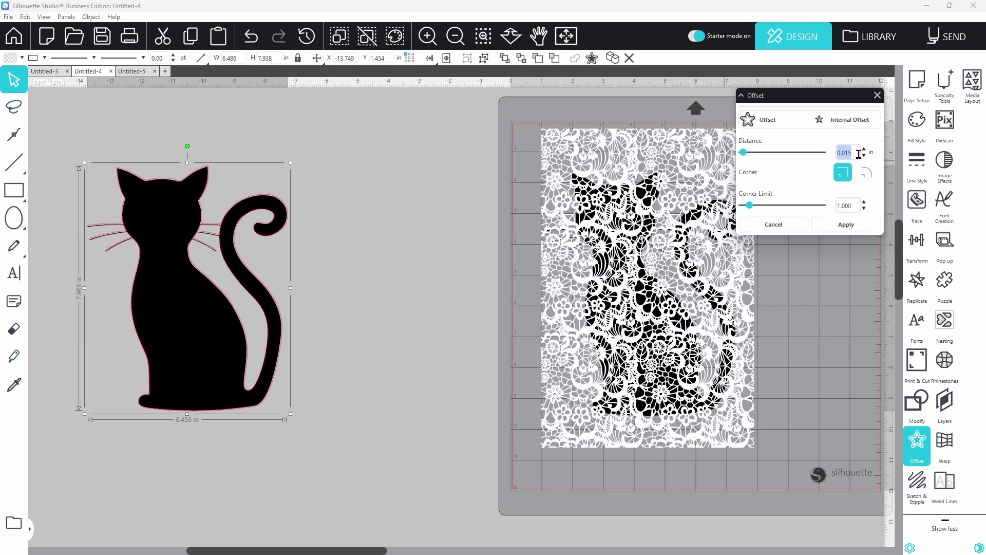
text(.1)
key(Return)
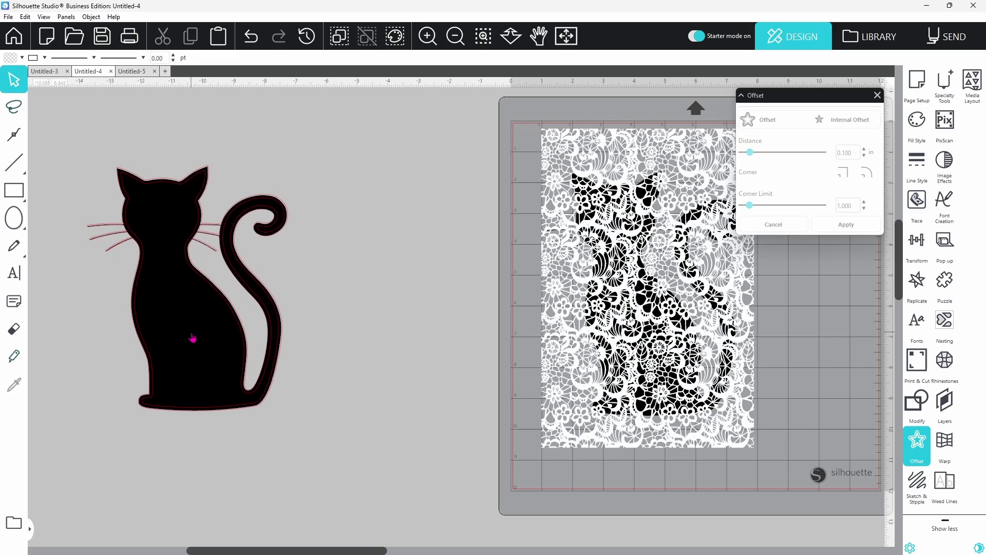
drag(193, 337, 394, 328)
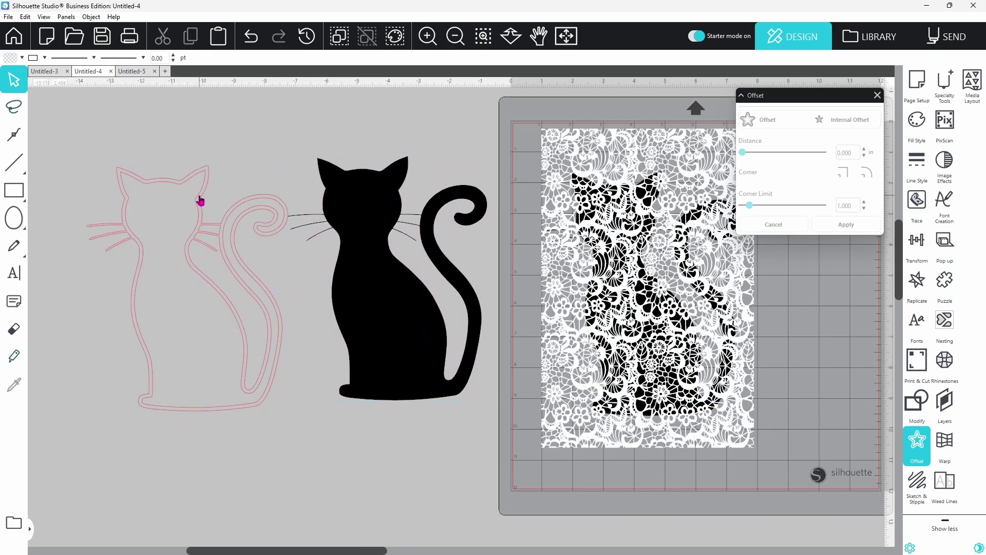
Make the pink offset outline one compound path filled black, with the Modify options showing
click(203, 194)
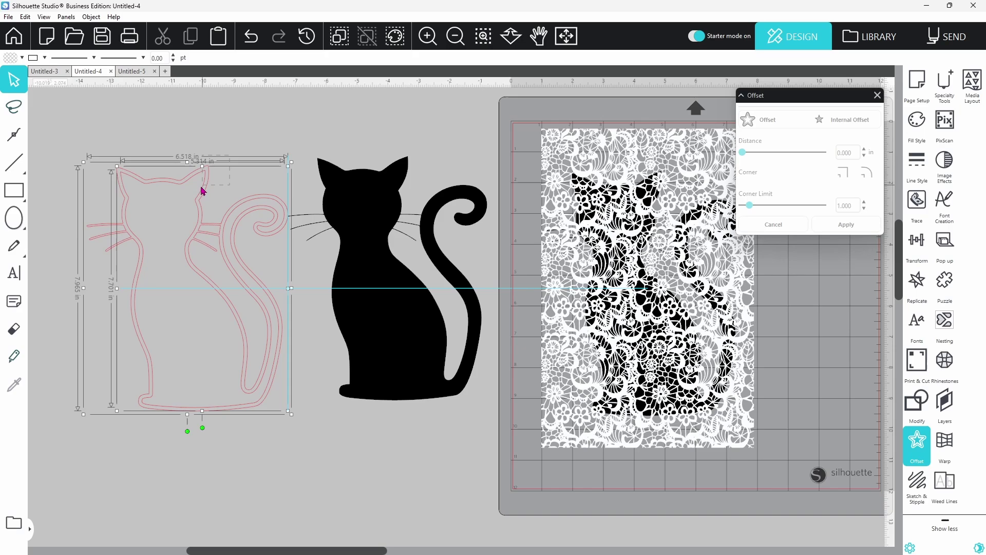
right_click(207, 194)
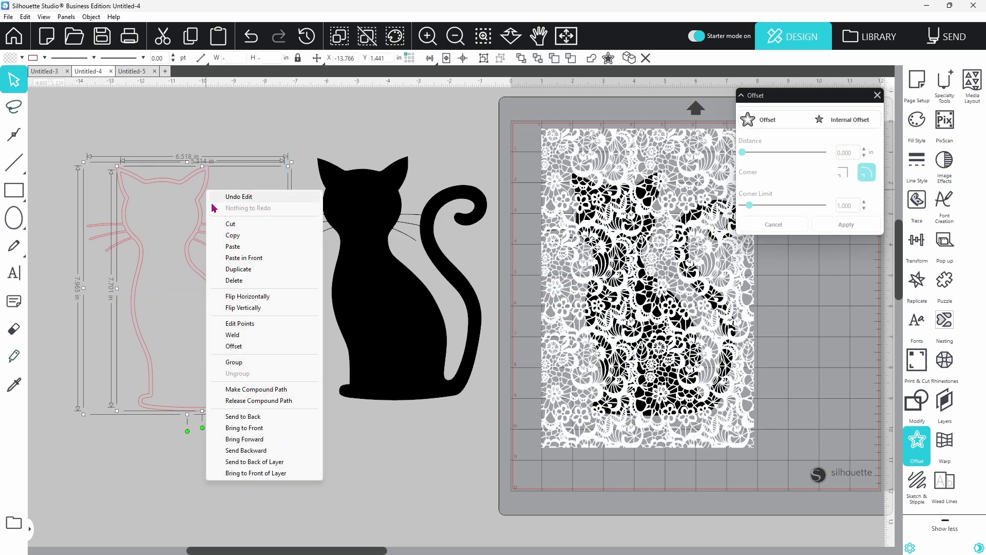
click(235, 392)
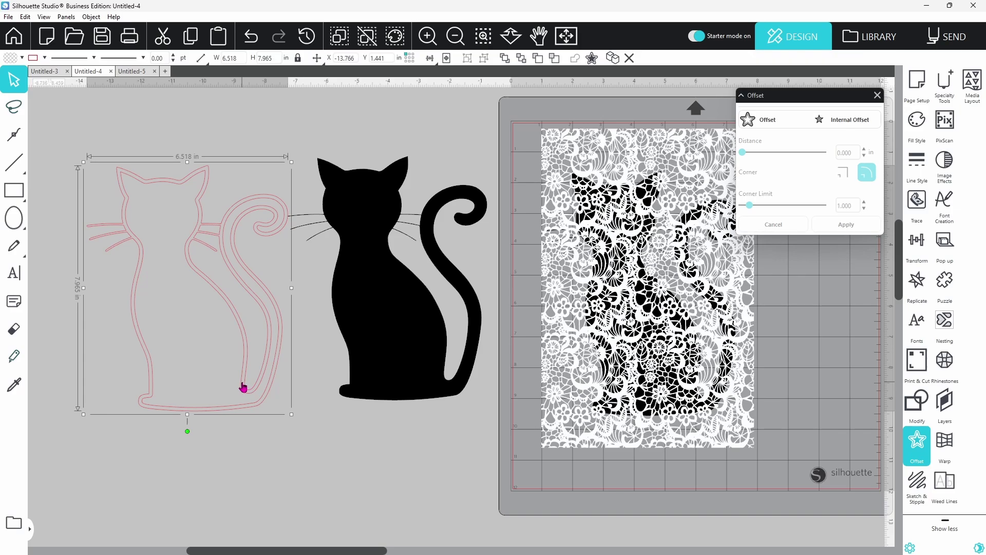
click(21, 59)
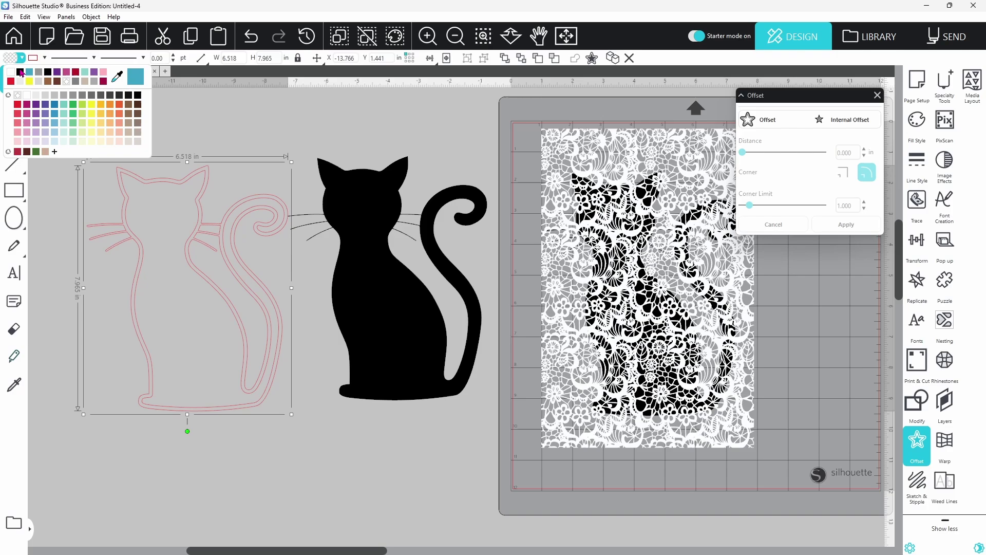
click(20, 72)
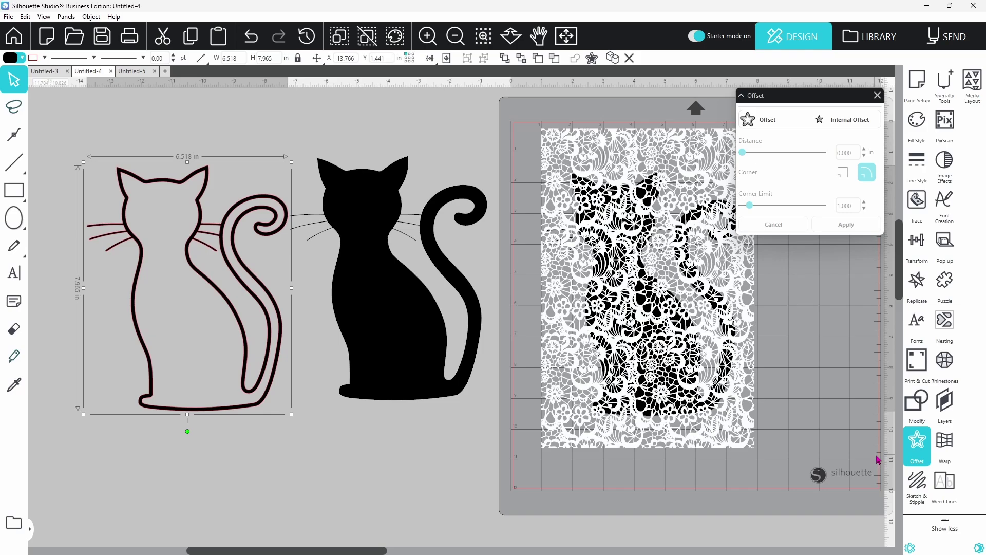
click(914, 406)
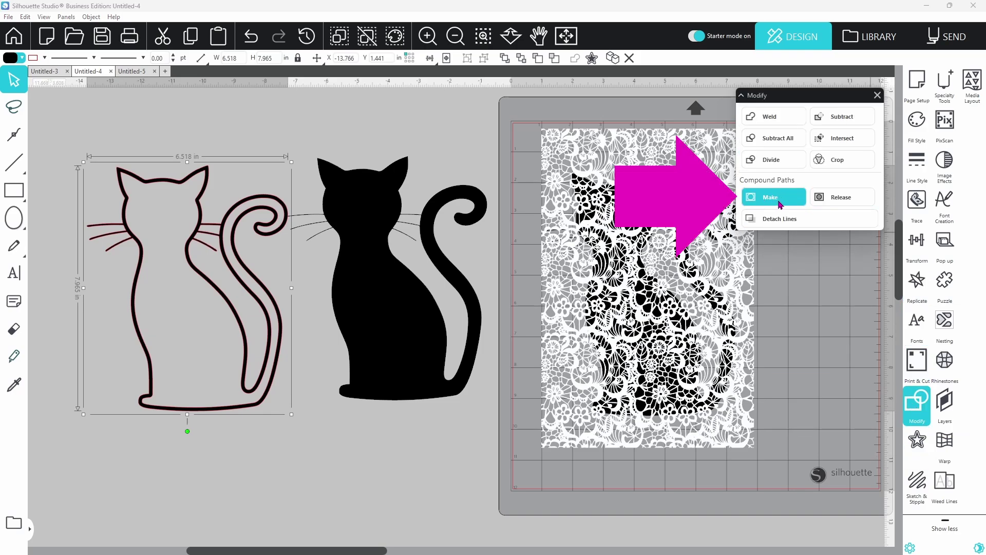
click(755, 194)
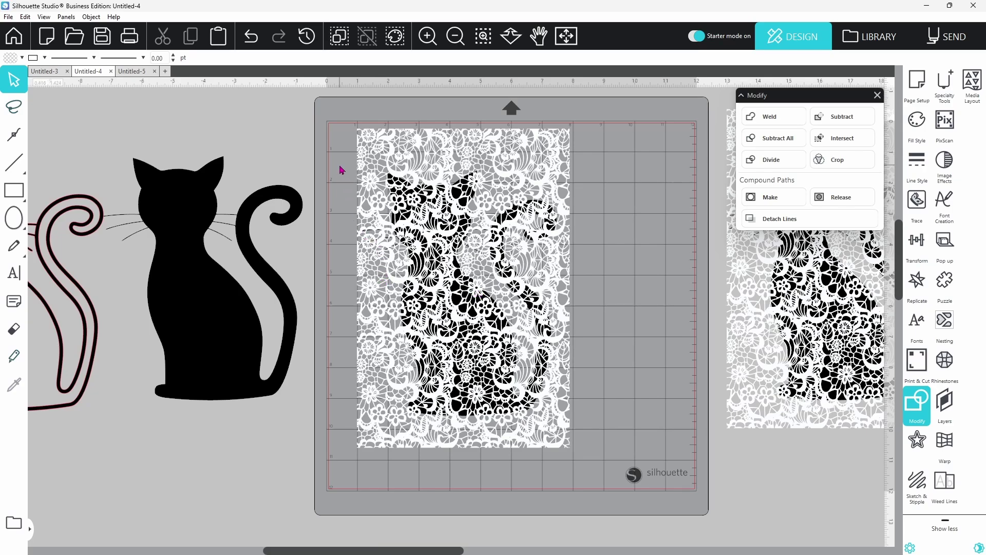
Group the lace-filled cat pieces and shift the group slightly right on the mat
click(390, 206)
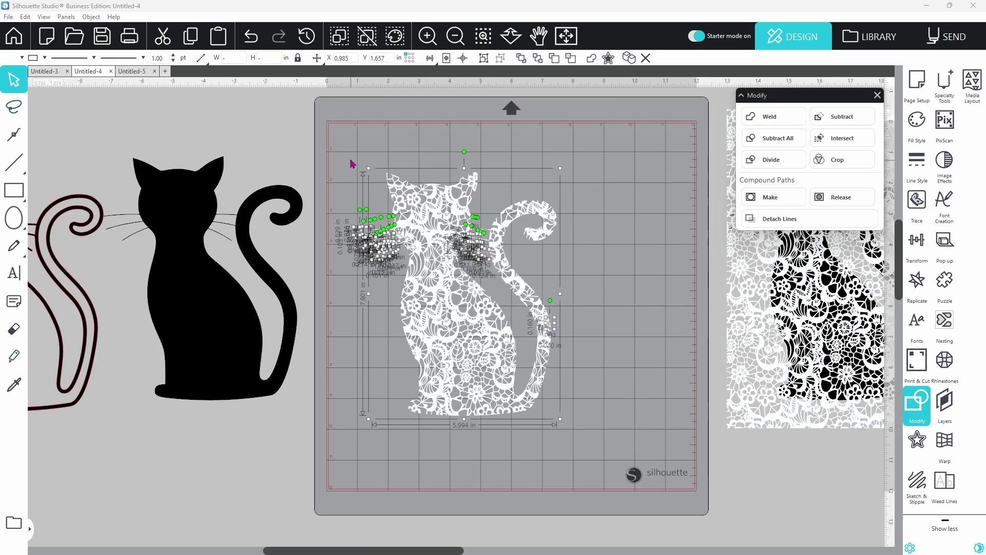
right_click(416, 230)
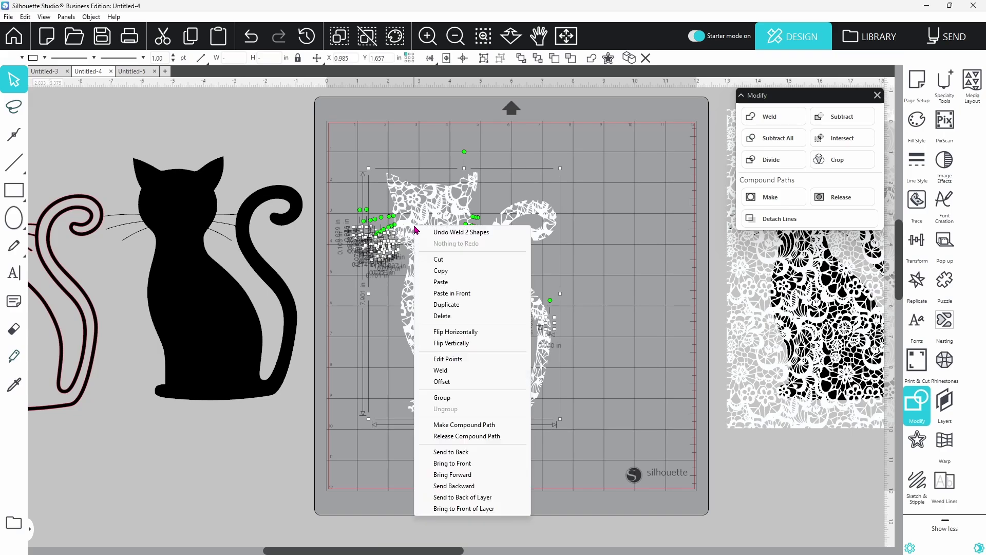
click(435, 398)
drag(435, 404, 470, 382)
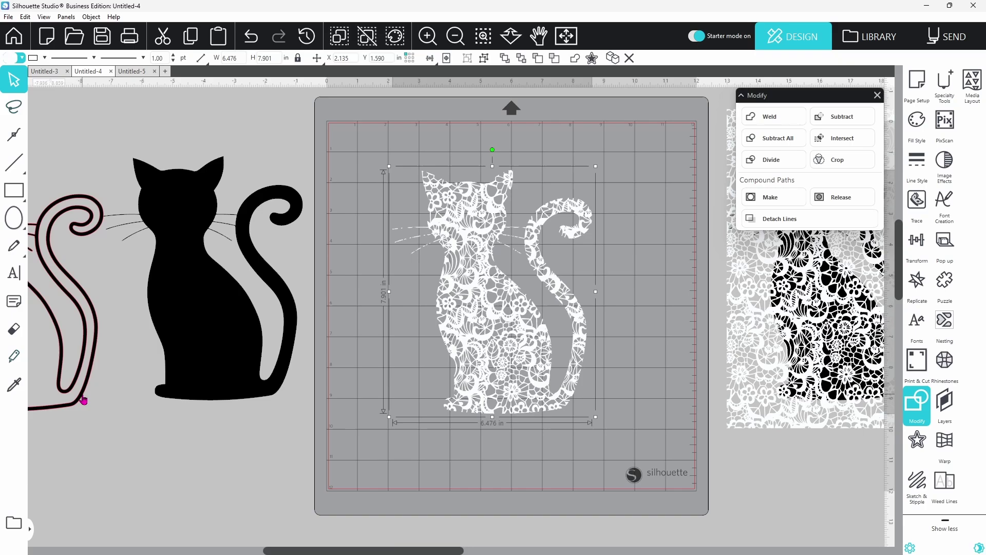
Bring the black outline cat in front of the lace cat and align it around its edges
drag(84, 400, 537, 422)
click(538, 423)
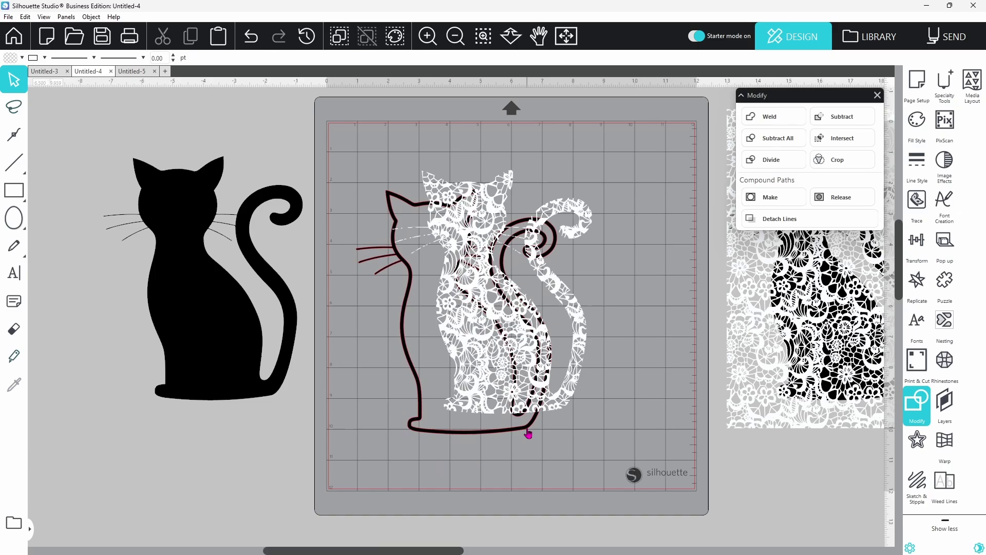
right_click(528, 433)
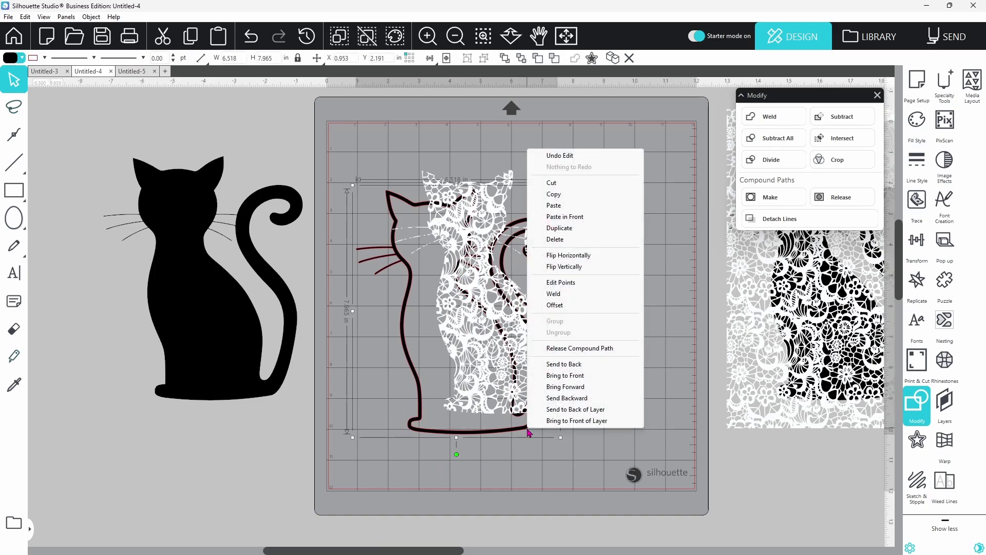
click(560, 375)
drag(510, 434, 548, 412)
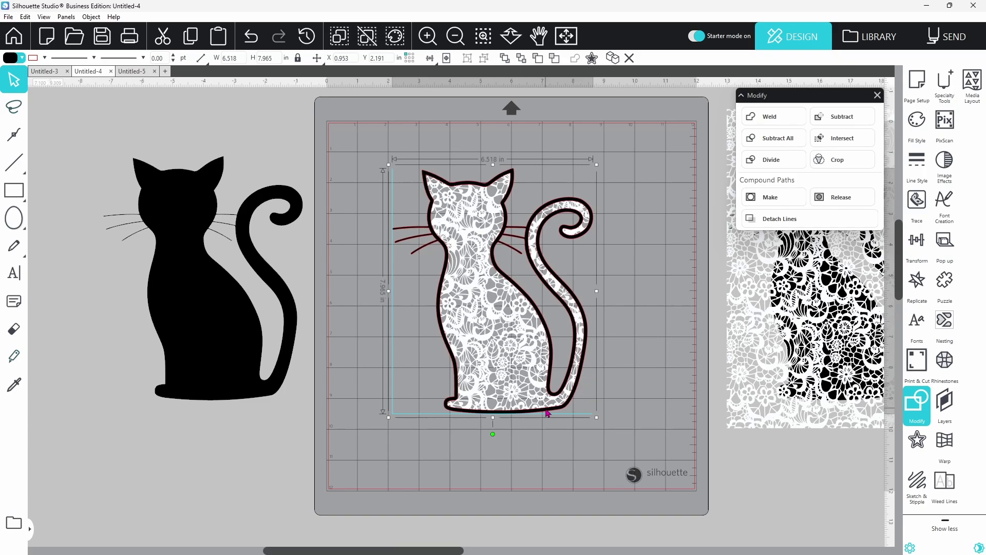
click(557, 451)
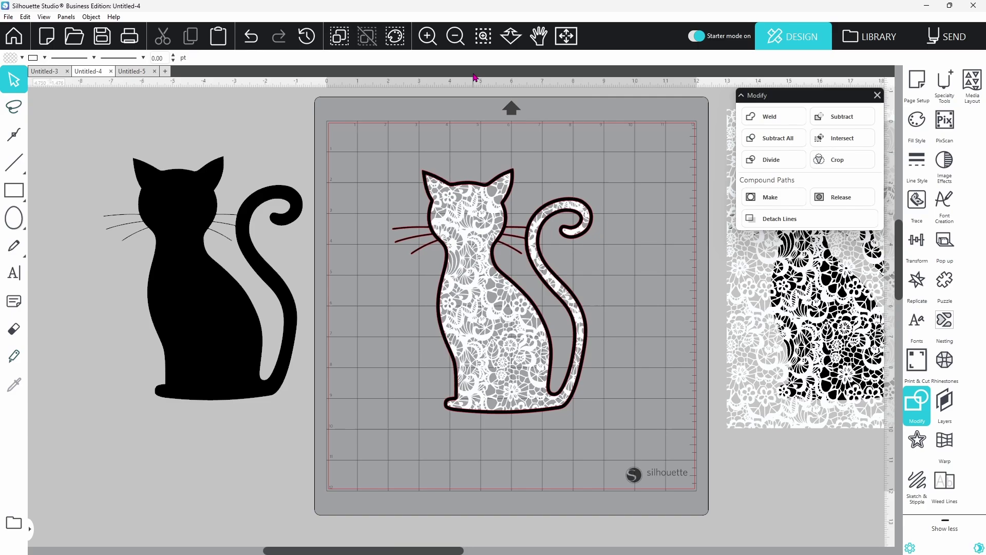
Zoom in on the cat's head to check the outline fit, then return to the full mat view
click(485, 41)
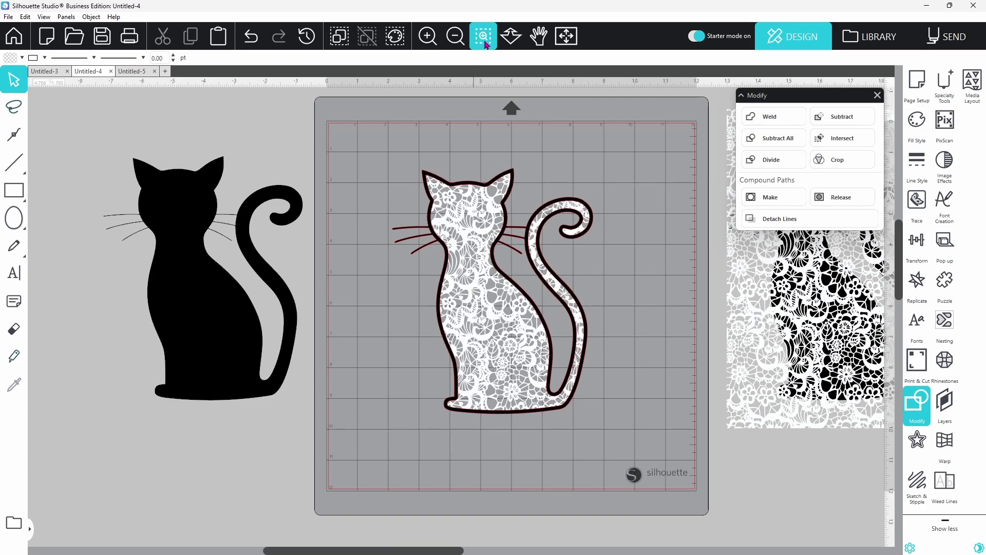
click(452, 186)
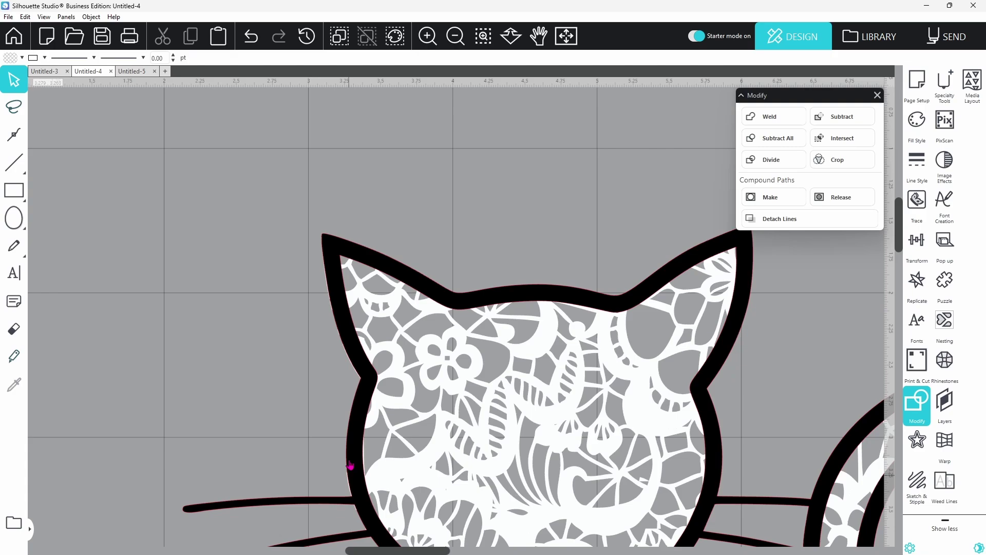
click(354, 368)
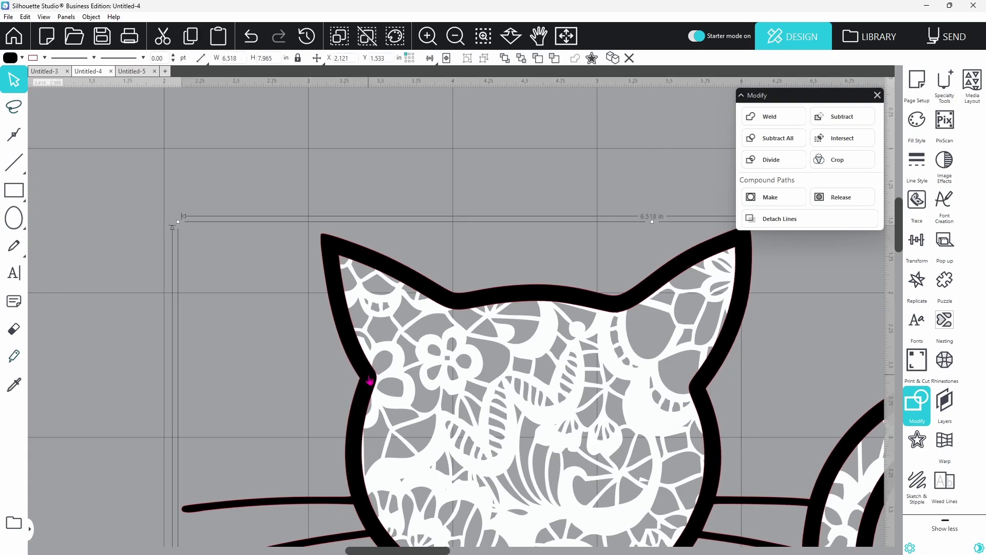
scroll(768, 425, down, 1)
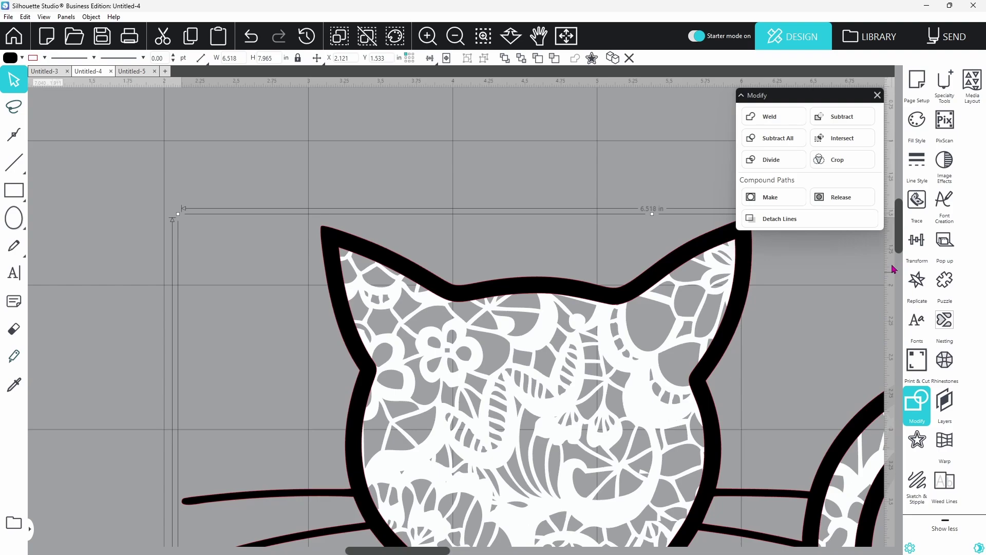
scroll(900, 262, down, 5)
drag(900, 262, 900, 381)
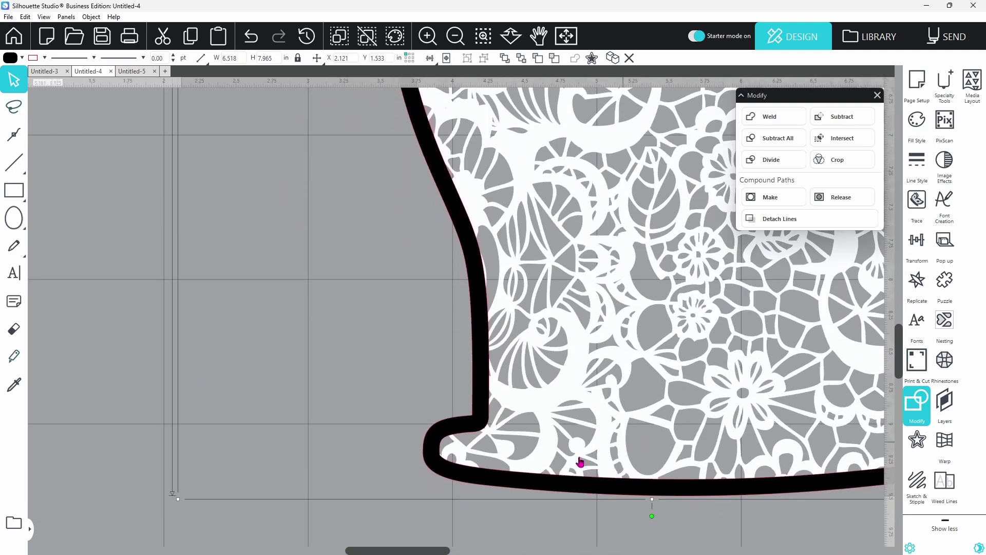
drag(433, 552, 518, 553)
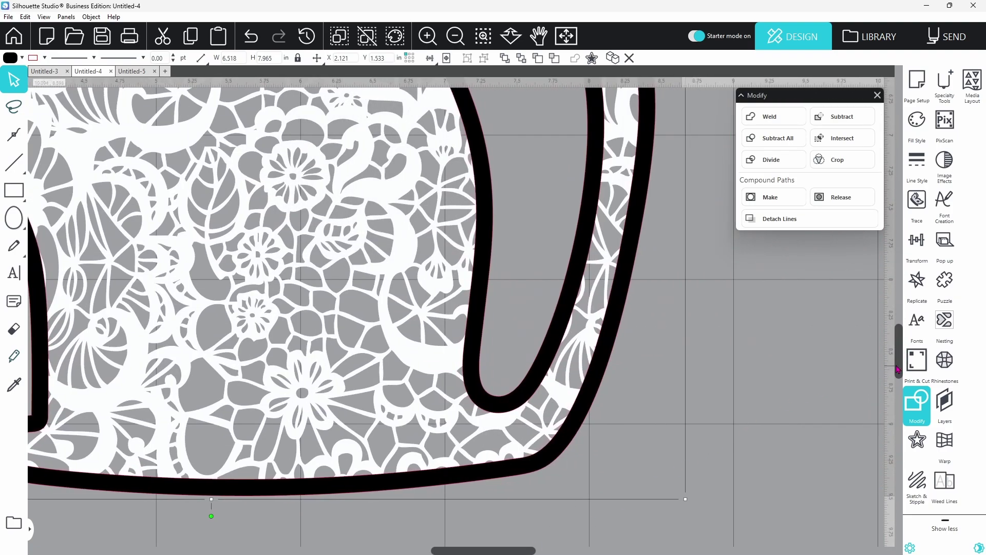
scroll(905, 356, up, 3)
scroll(904, 356, up, 15)
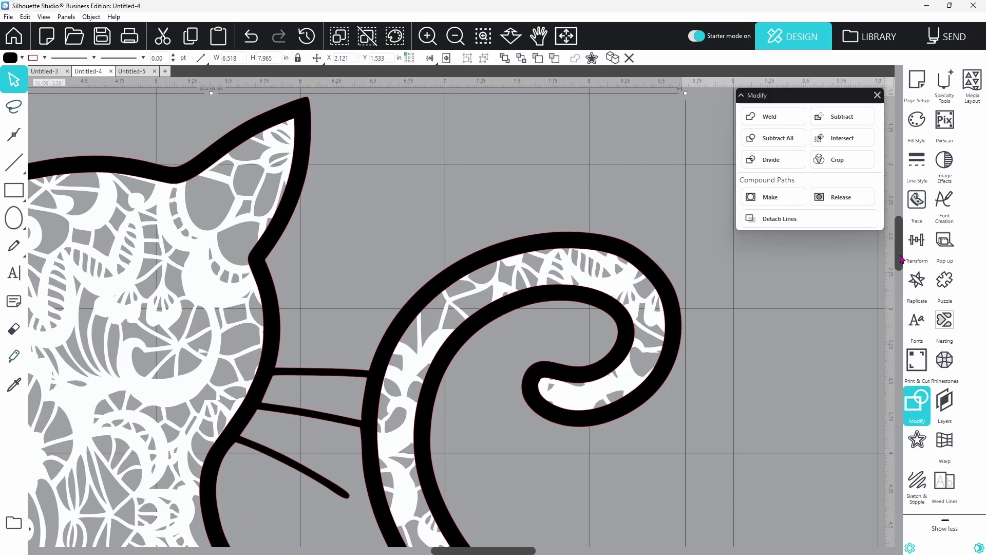
drag(515, 550, 455, 550)
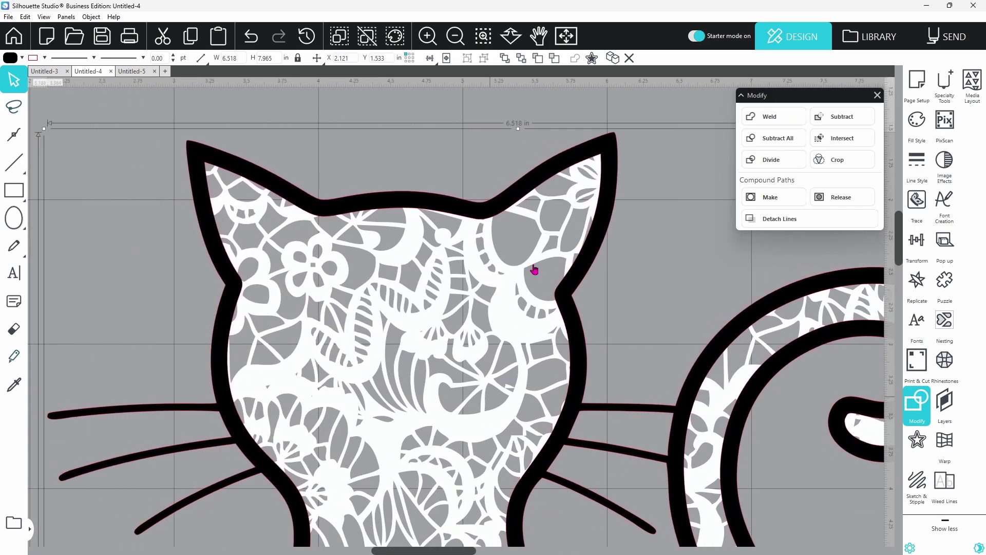
click(565, 41)
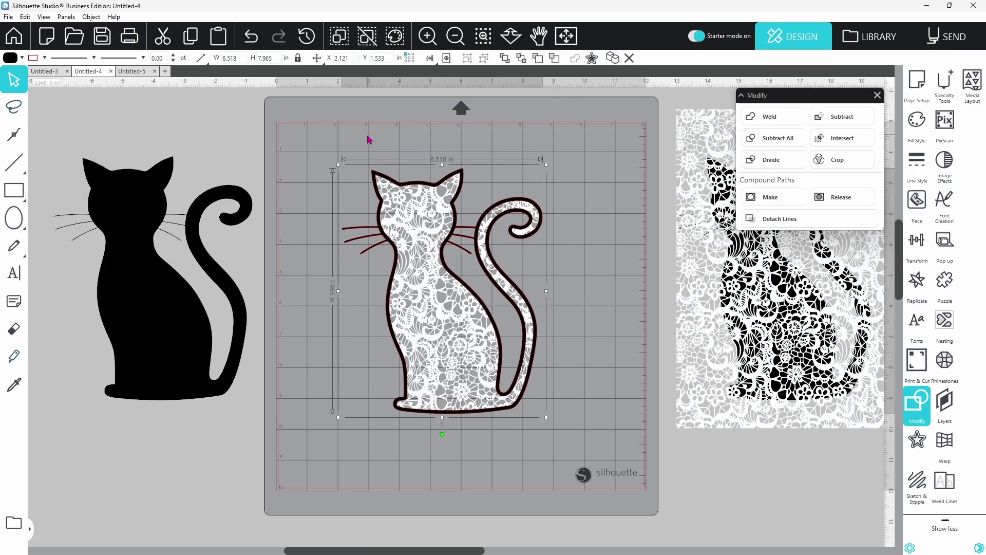
Weld the lace cat and outline, fill the black cat white, and drag it behind
drag(315, 145, 433, 237)
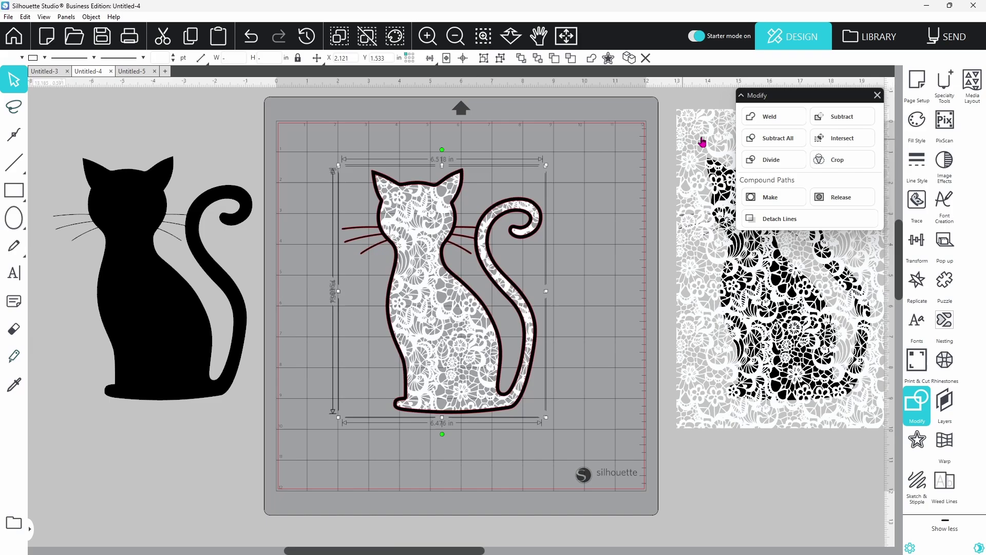
click(775, 122)
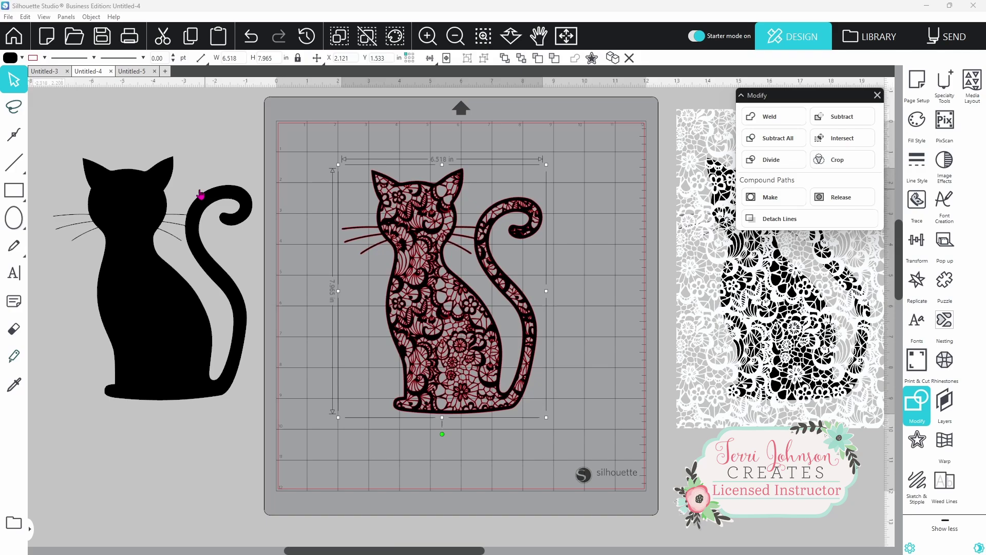
click(124, 266)
click(23, 60)
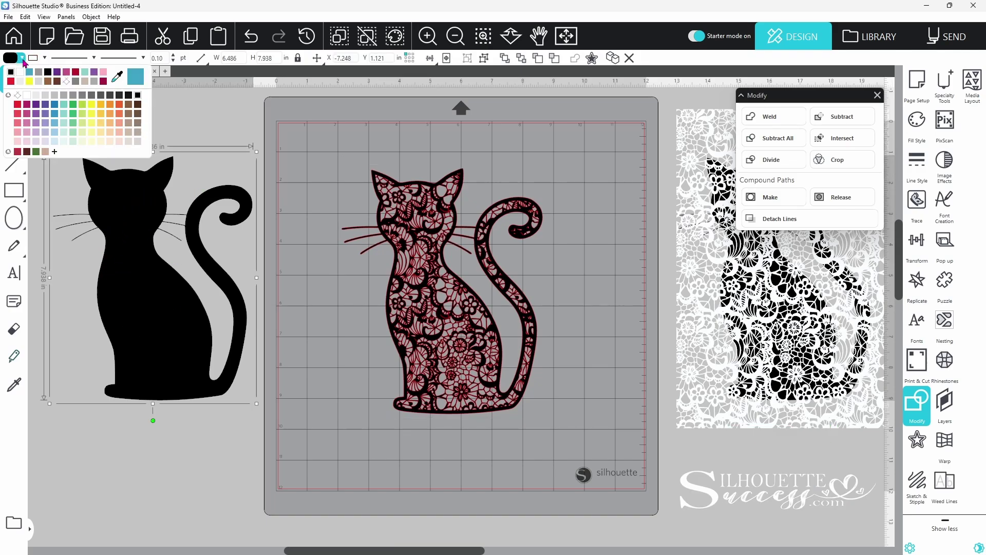
click(21, 76)
drag(102, 213, 392, 225)
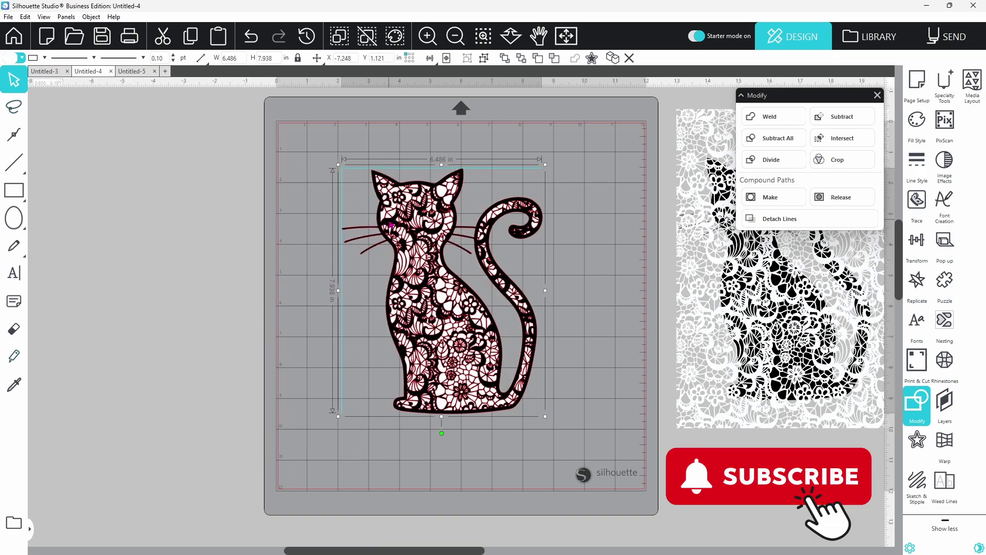
key(ctrl+a)
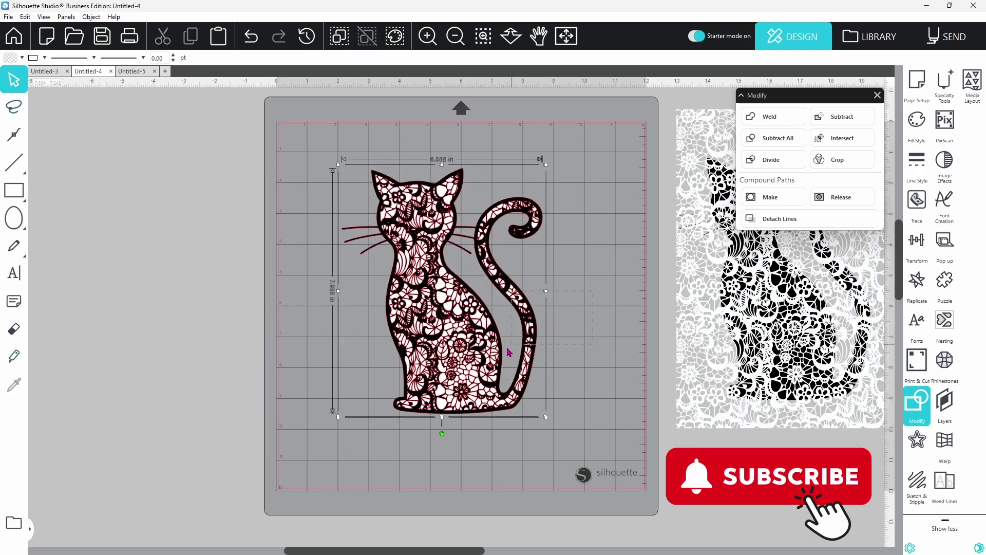